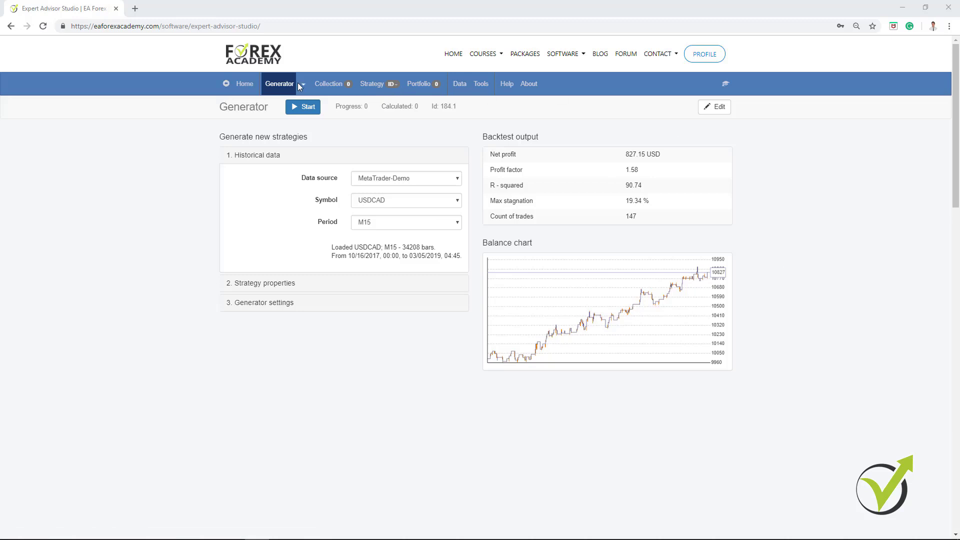
Expand Strategy properties and Generator settings, generate USDCAD M15 strategies, and view the Collection.
left_click(284, 287)
left_click(274, 407)
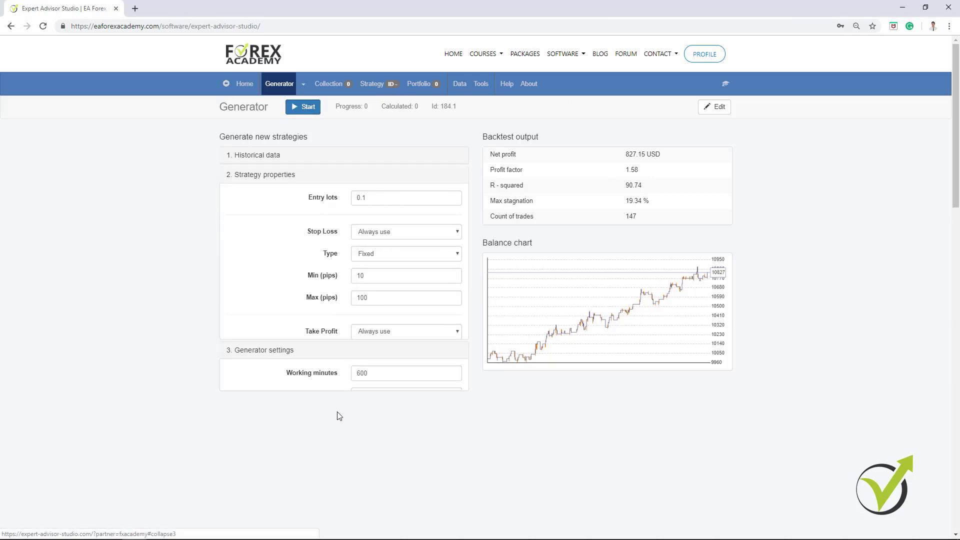
left_click(306, 106)
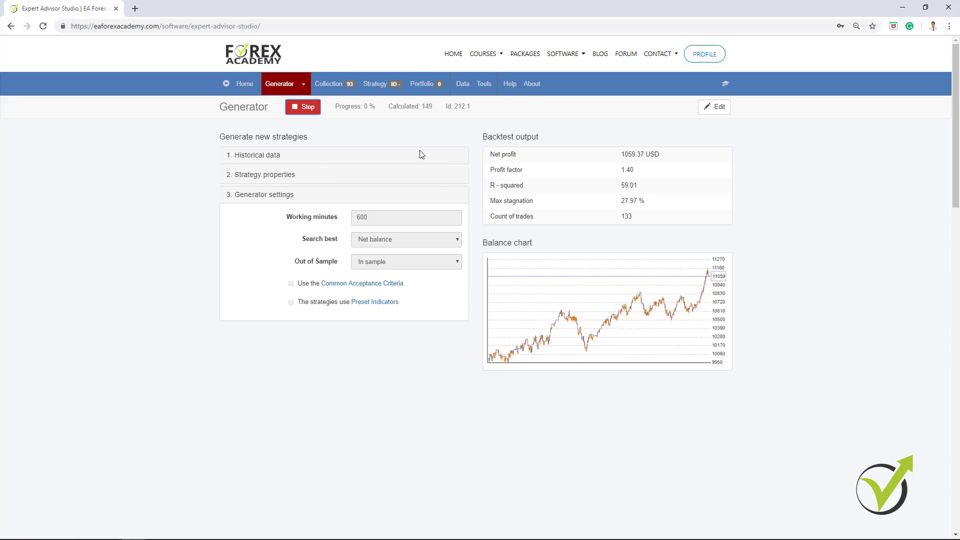
left_click(330, 84)
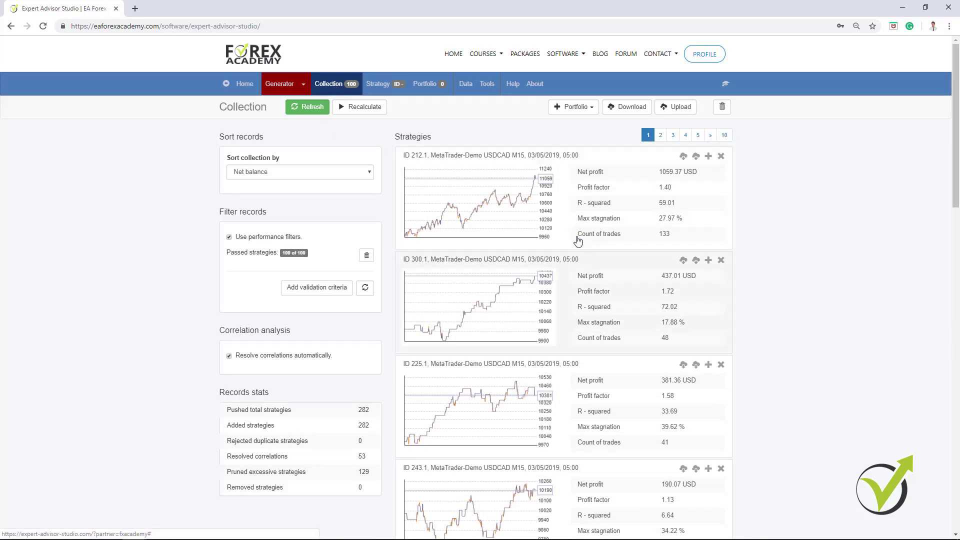
Refresh the Collection a few times and open top strategy 212.1 in the Editor.
left_click(310, 109)
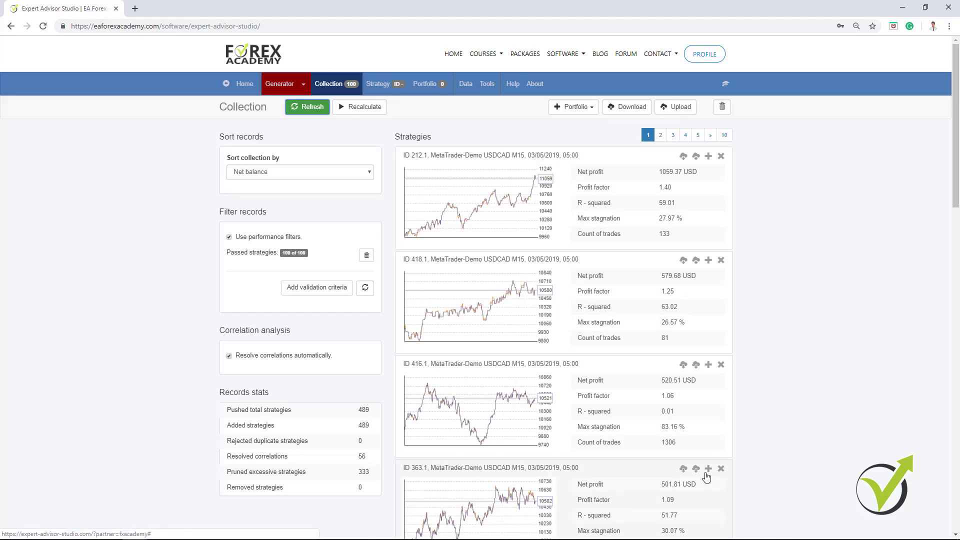
left_click(308, 116)
scroll(551, 414, "down", 10)
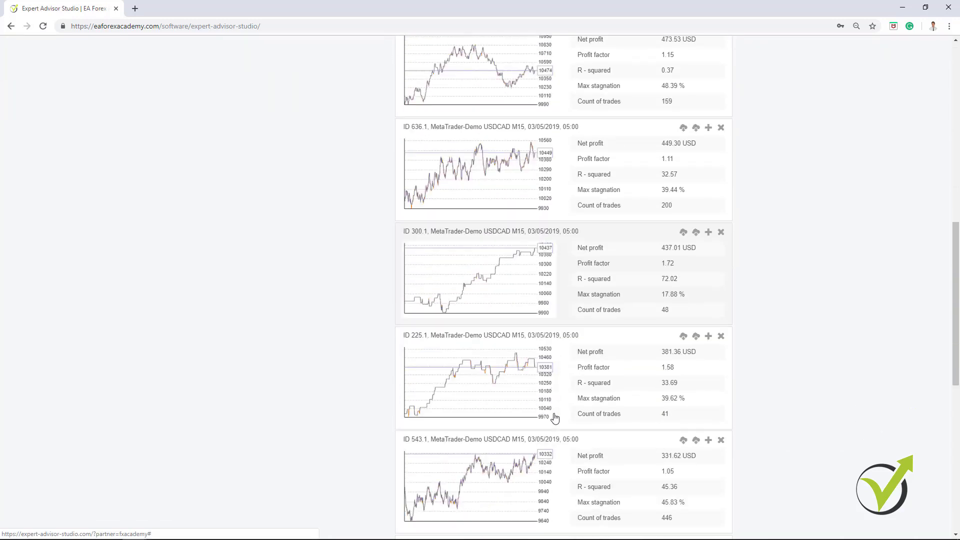
scroll(554, 417, "up", 4)
scroll(553, 418, "up", 6)
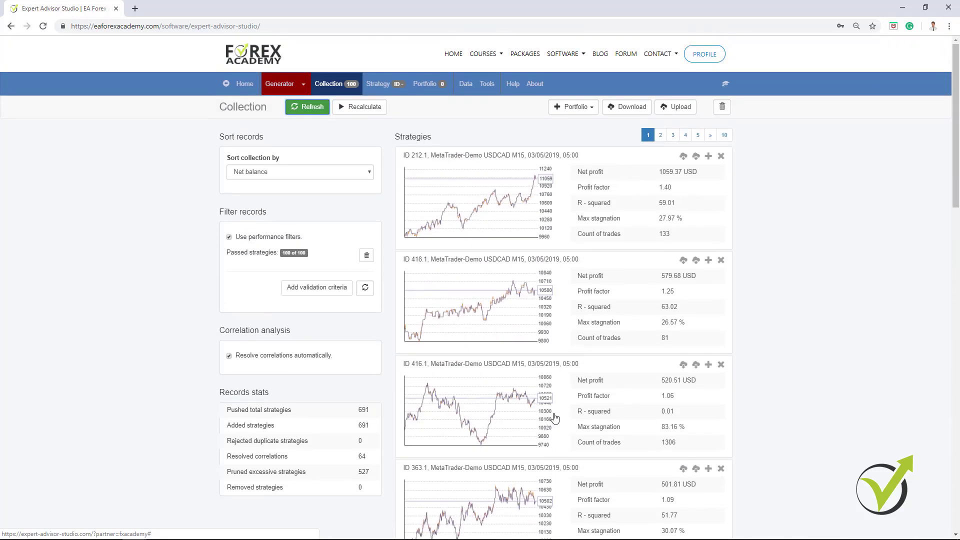
left_click(301, 110)
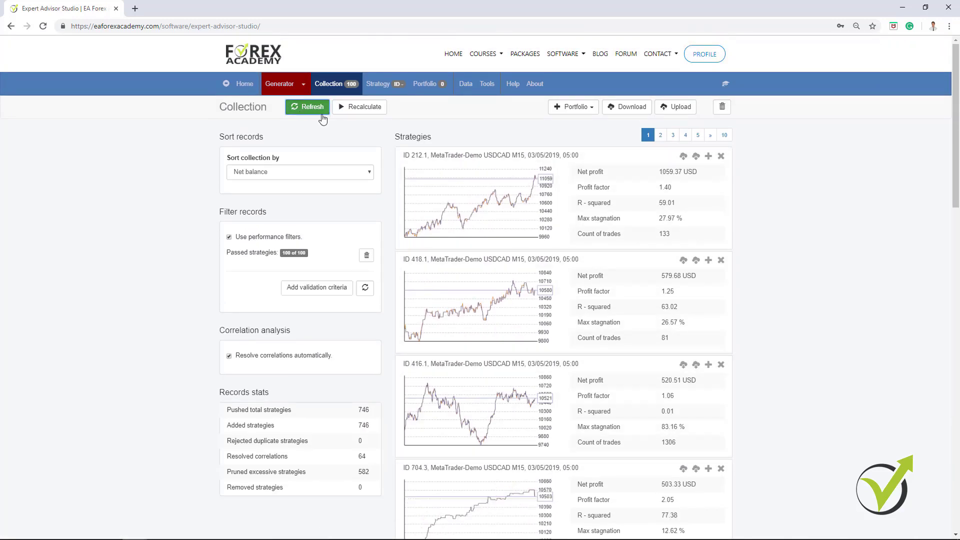
scroll(520, 458, "down", 3)
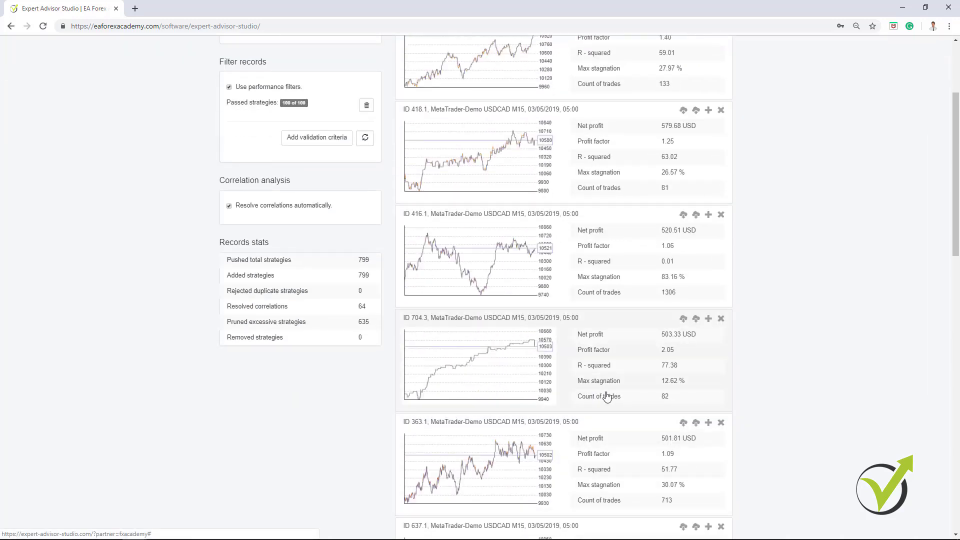
scroll(560, 367, "up", 3)
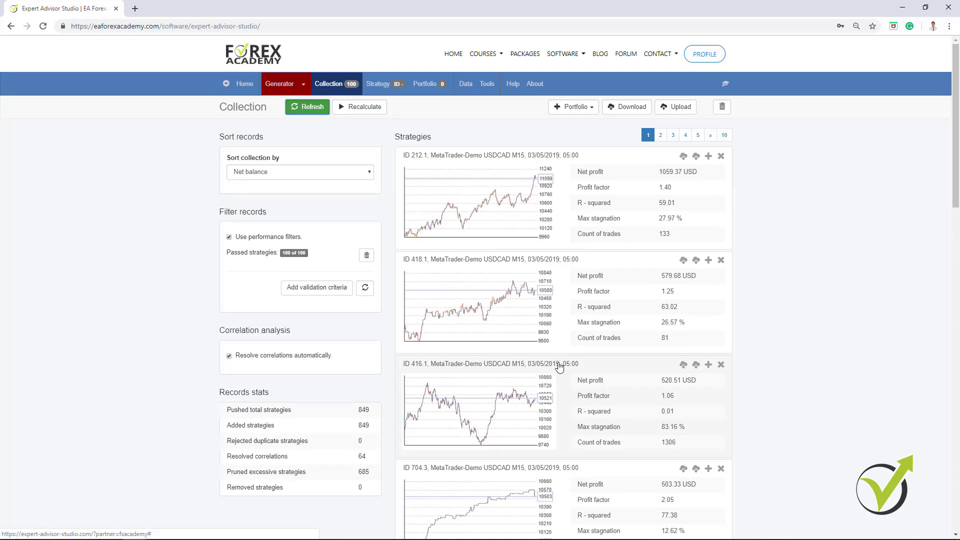
left_click(493, 195)
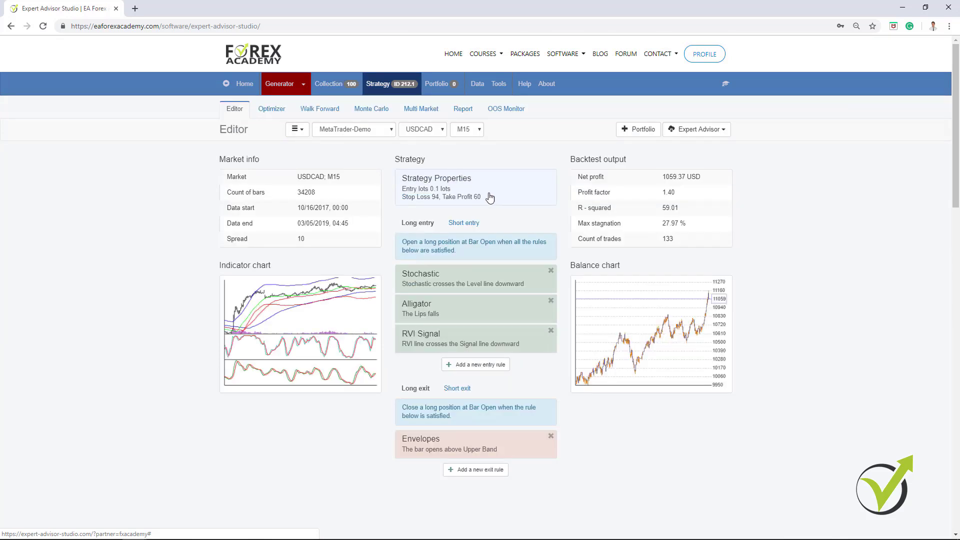
Review the strategy's lot, stop loss, take profit, Envelopes exit and Stochastic rule without changes.
left_click(492, 196)
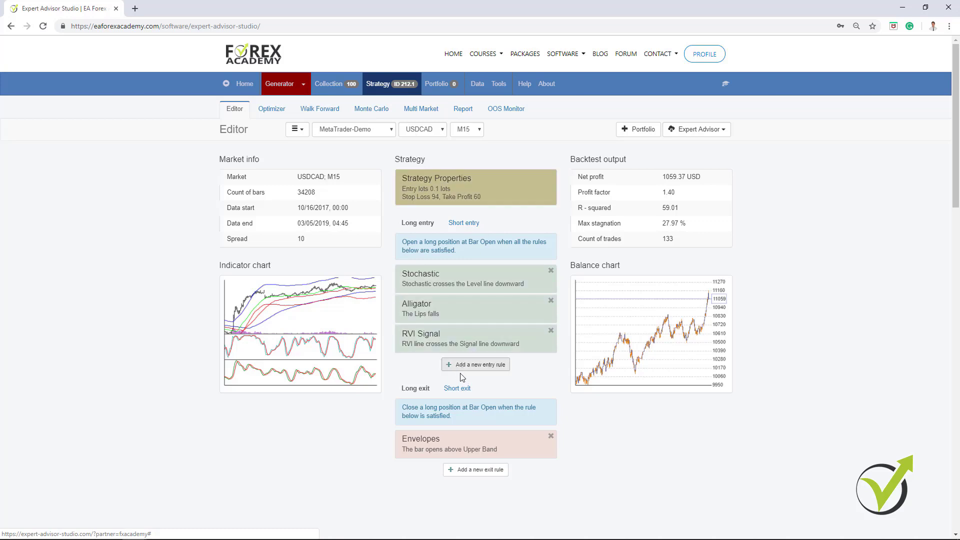
left_click(475, 452)
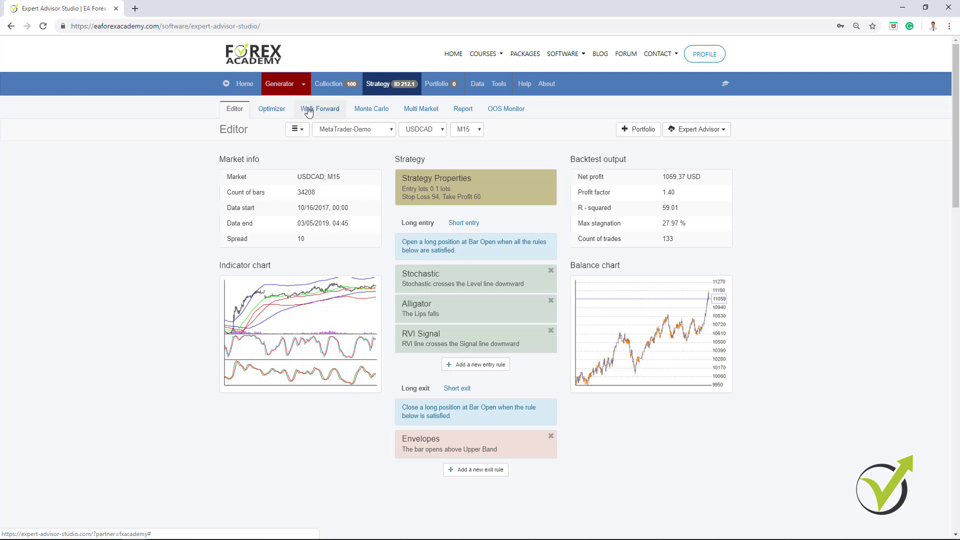
left_click(465, 283)
left_click(264, 350)
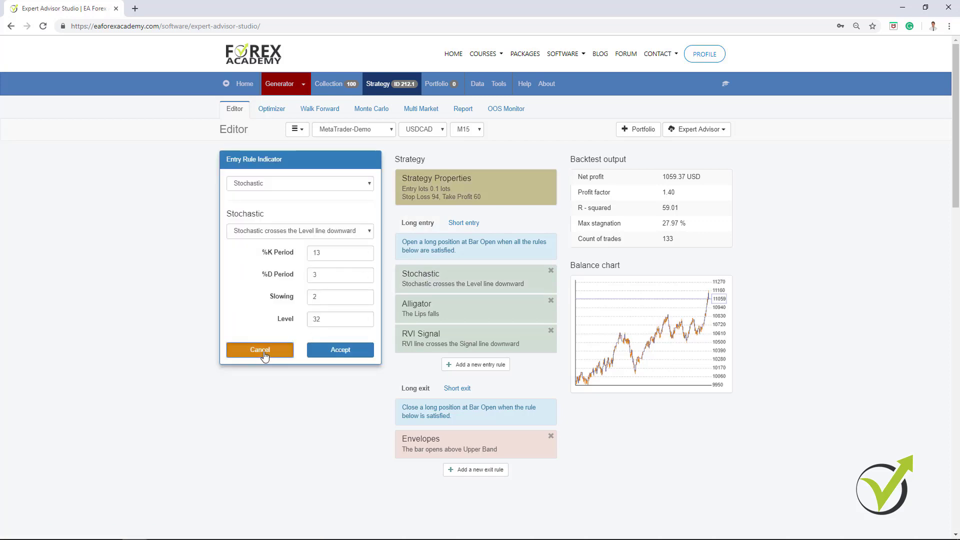
Check the Alligator entry rule without changes, then bring up the Optimizer.
left_click(409, 320)
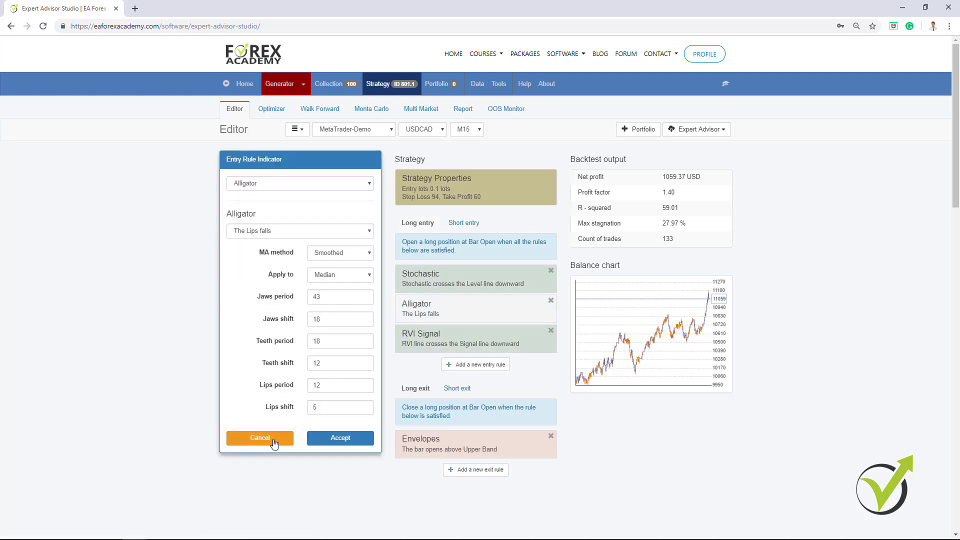
left_click(282, 440)
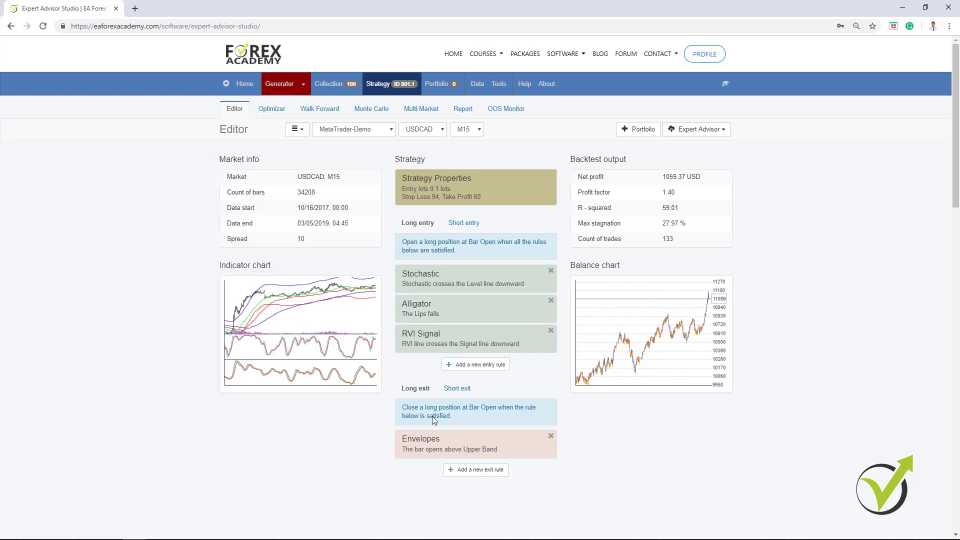
left_click(273, 109)
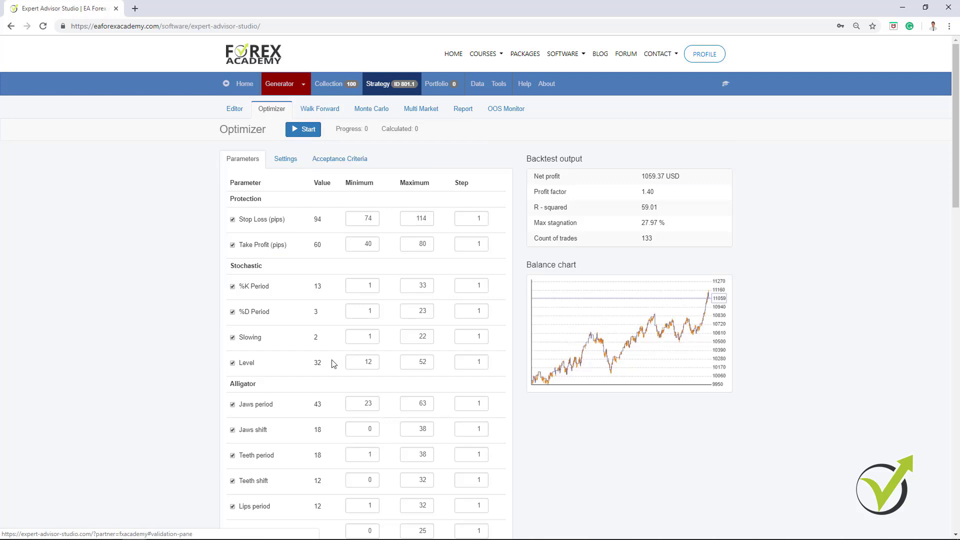
Run the optimization to 100%: 1055 calculations, 3049.82 USD net profit, profit factor 2.97, 113 trades.
scroll(335, 362, "down", 4)
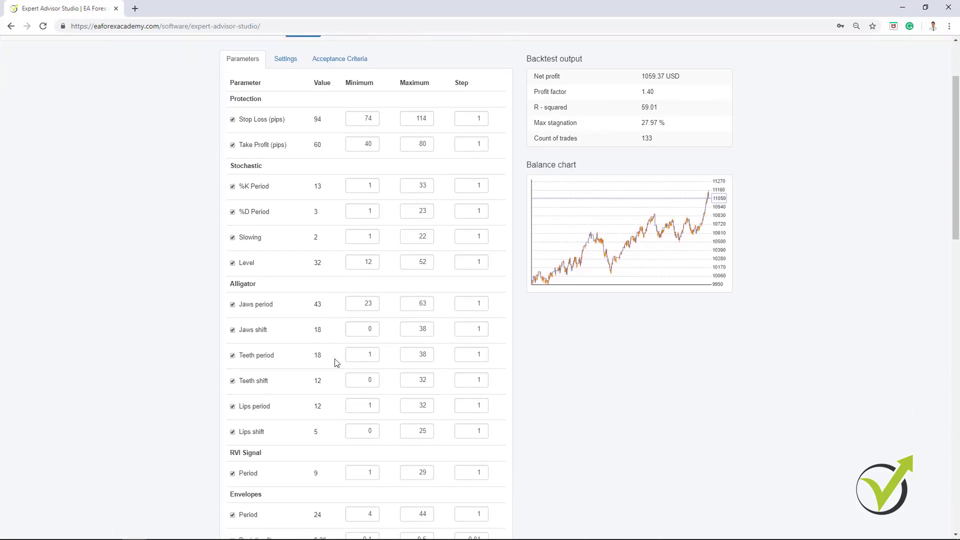
scroll(336, 362, "up", 3)
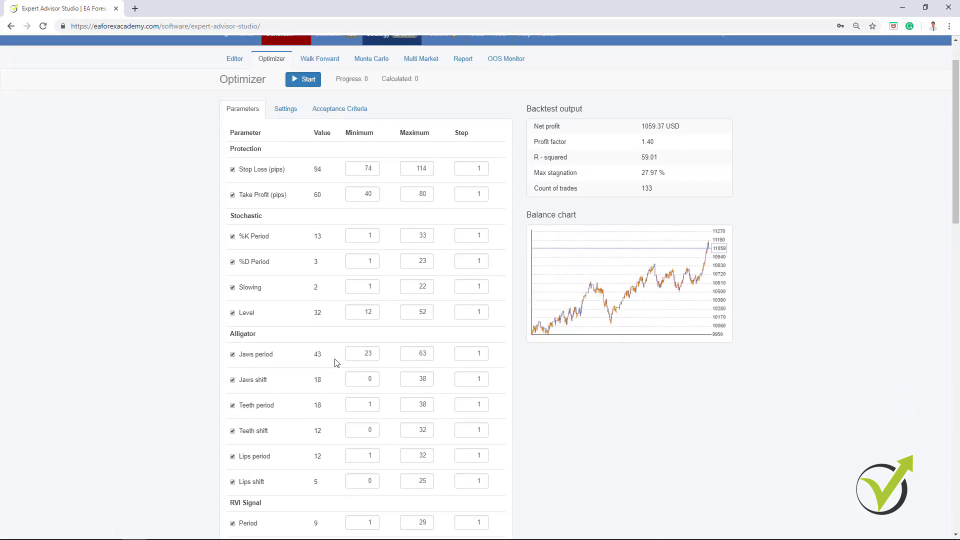
scroll(335, 363, "down", 2)
scroll(336, 363, "up", 2)
left_click(299, 81)
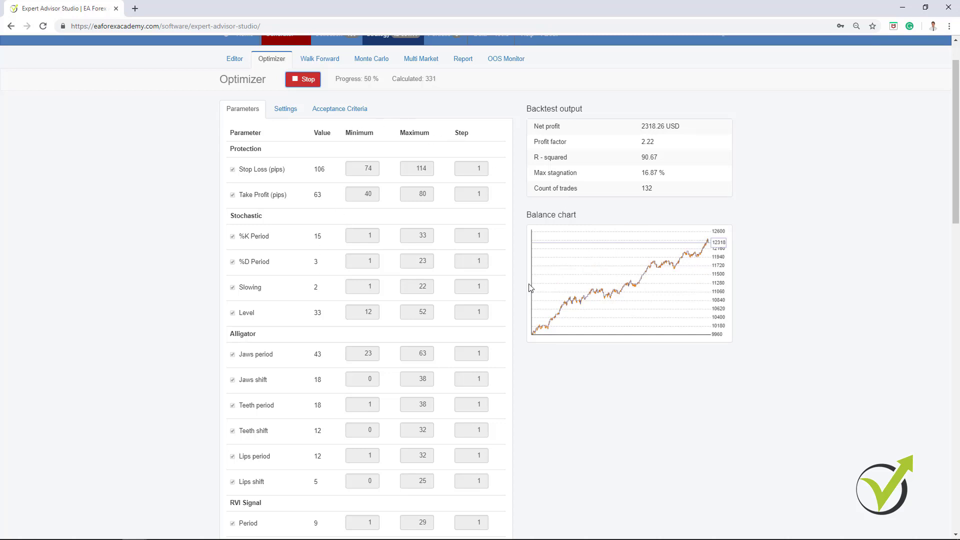
left_click_drag(956, 197, 956, 194)
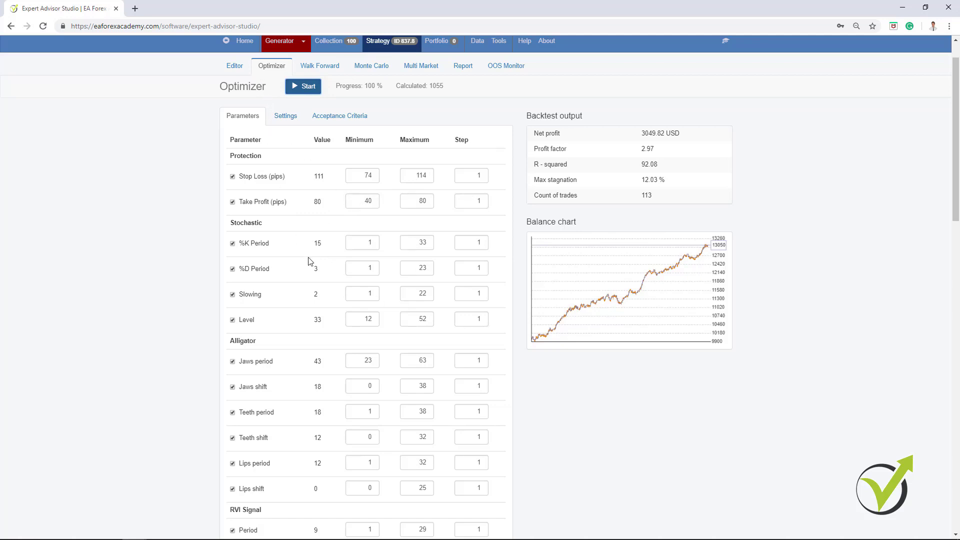
Return to the Editor with optimized values and set Take Profit to 70 pips.
left_click(235, 67)
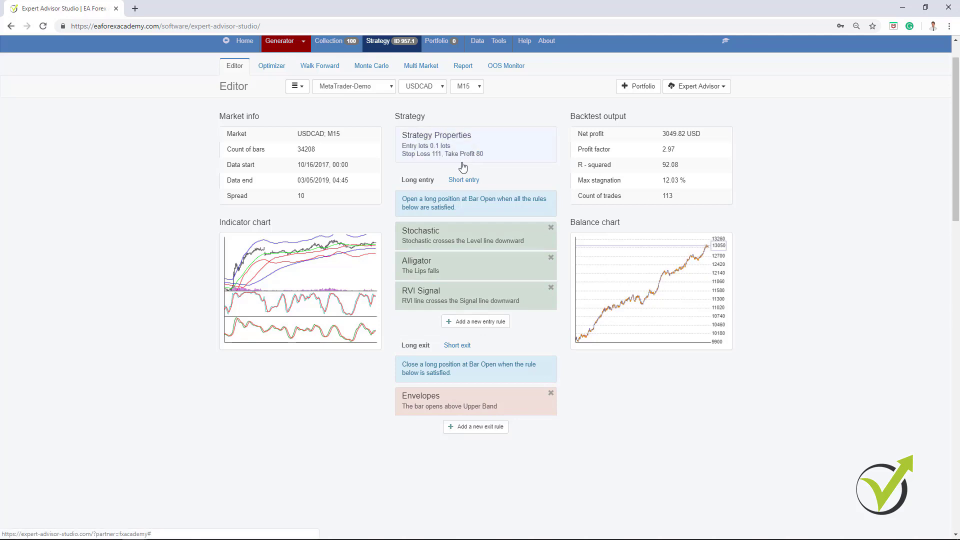
left_click(449, 155)
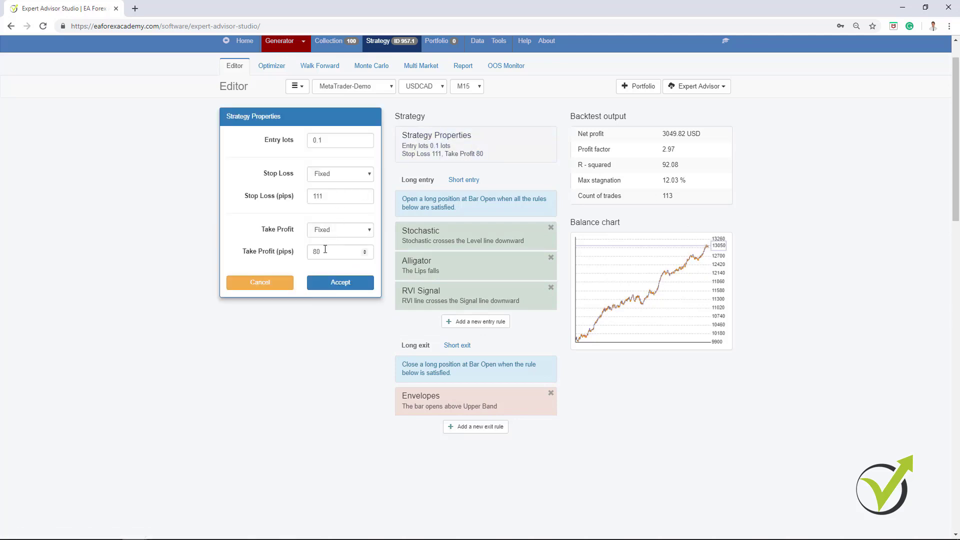
left_click(270, 249)
type("70")
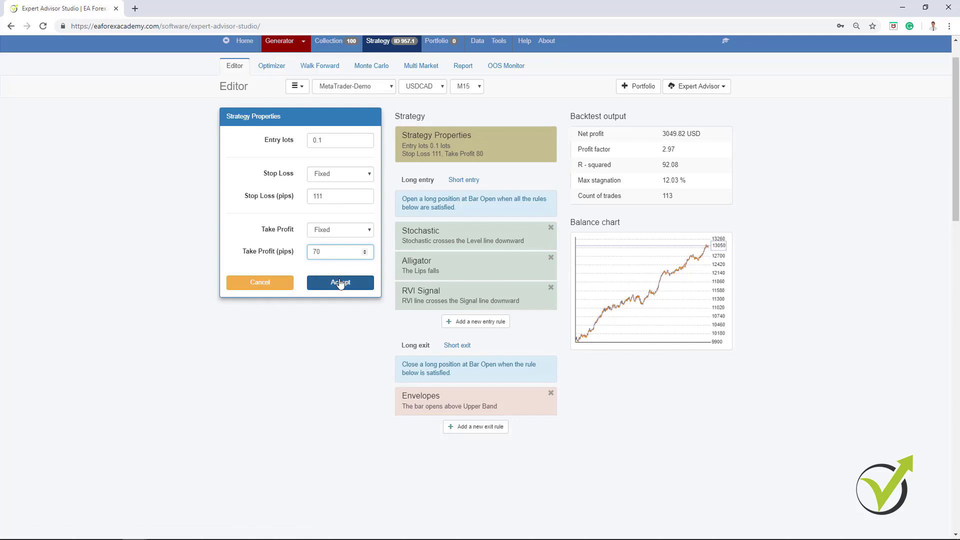
left_click(337, 282)
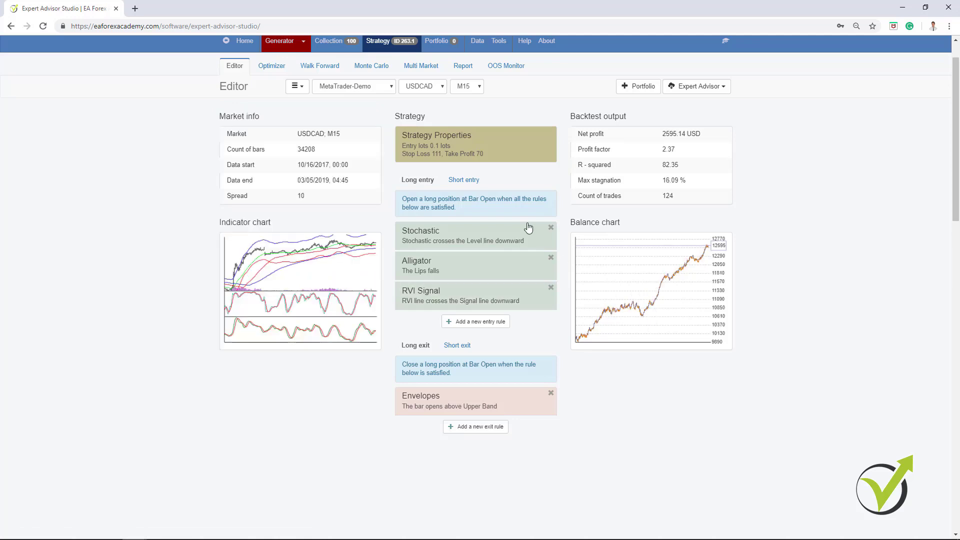
Change the Take Profit to 80 pips and confirm it.
left_click(480, 150)
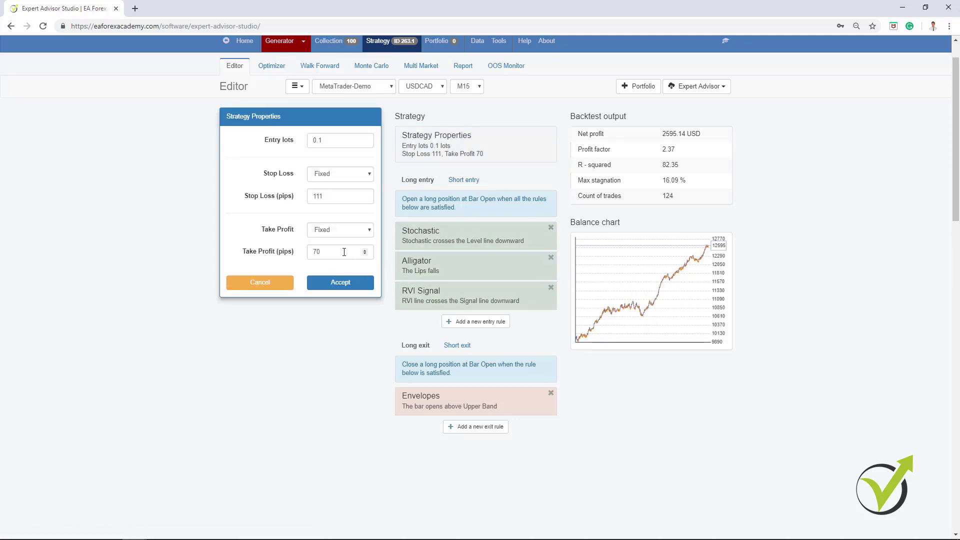
left_click(240, 248)
type("80")
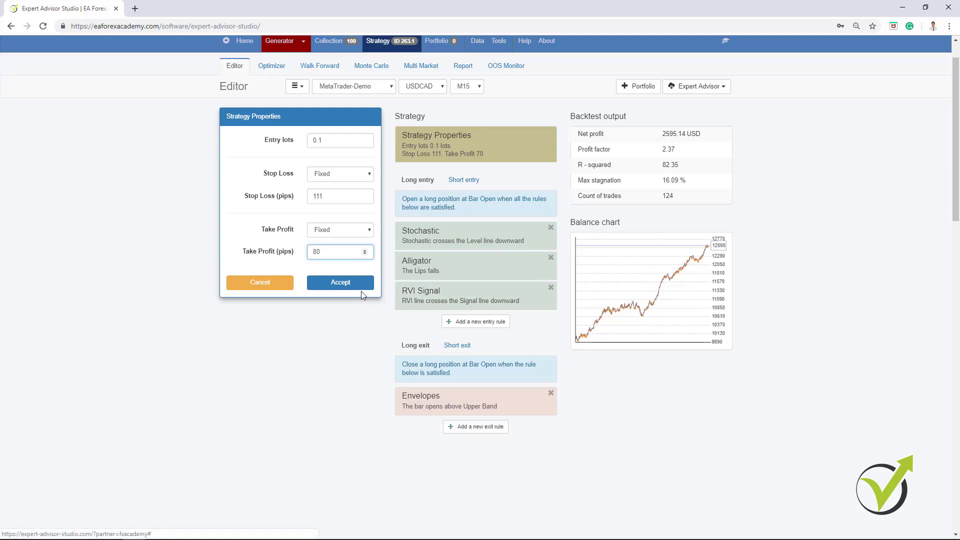
left_click(345, 282)
left_click(450, 145)
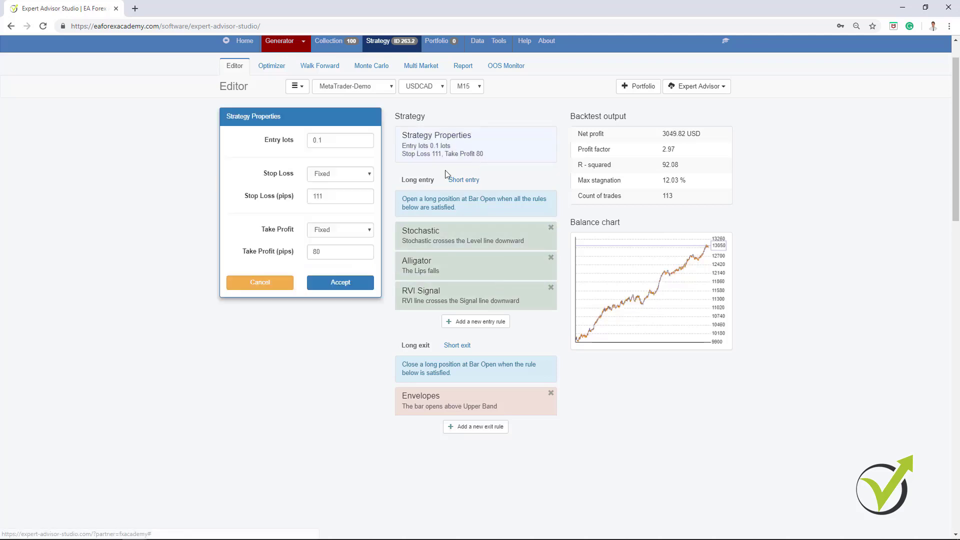
left_click(302, 250)
type("8")
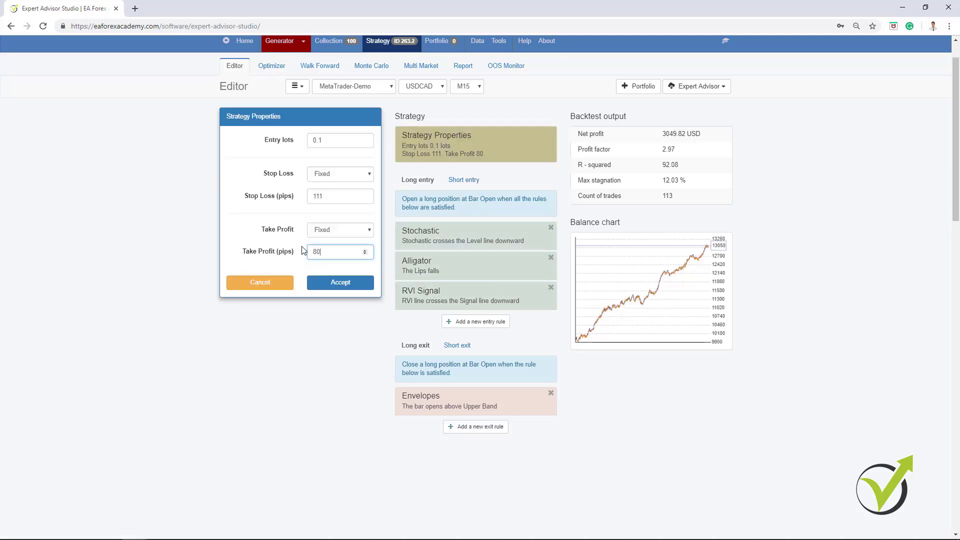
left_click(342, 282)
Test a 90-pip Take Profit, then settle it back at 80 pips.
left_click(437, 141)
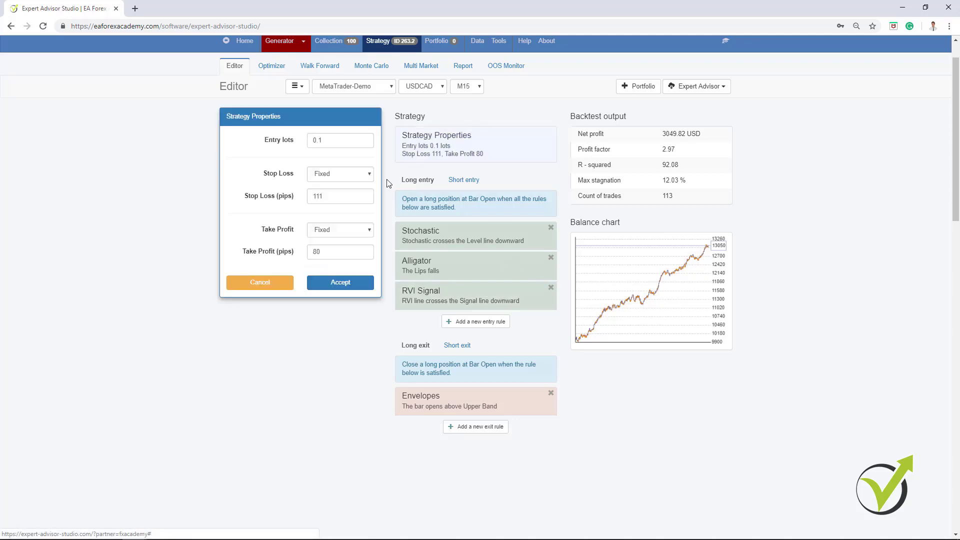
left_click(282, 249)
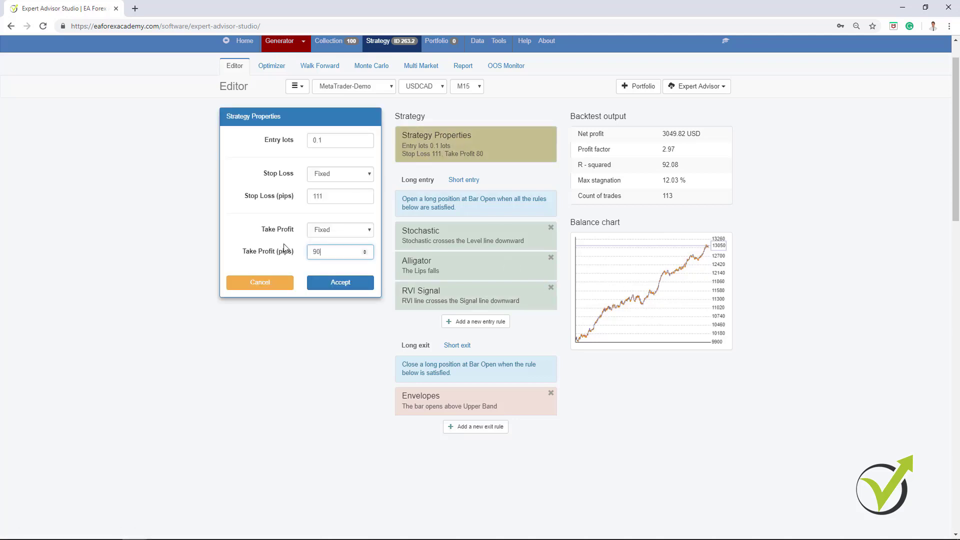
type("90")
left_click(338, 282)
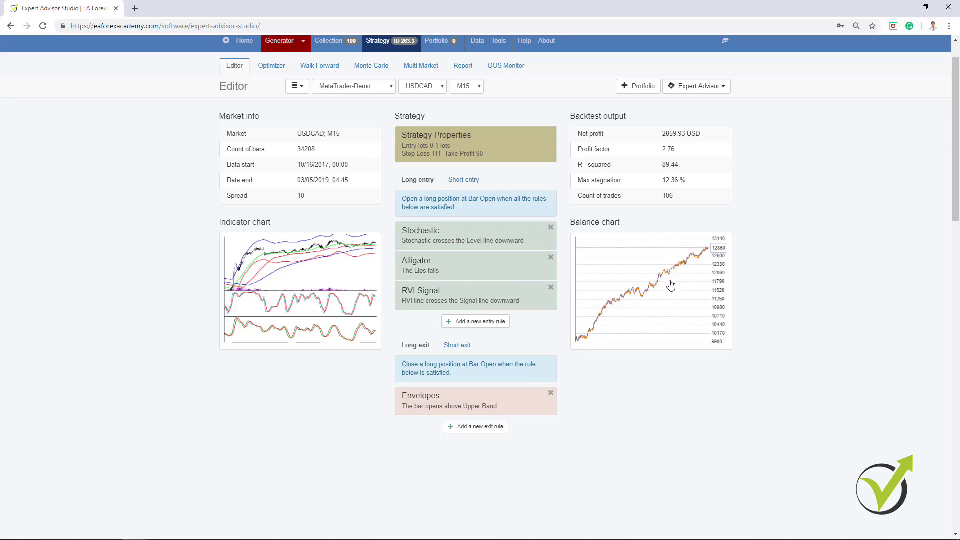
left_click(507, 158)
left_click(291, 251)
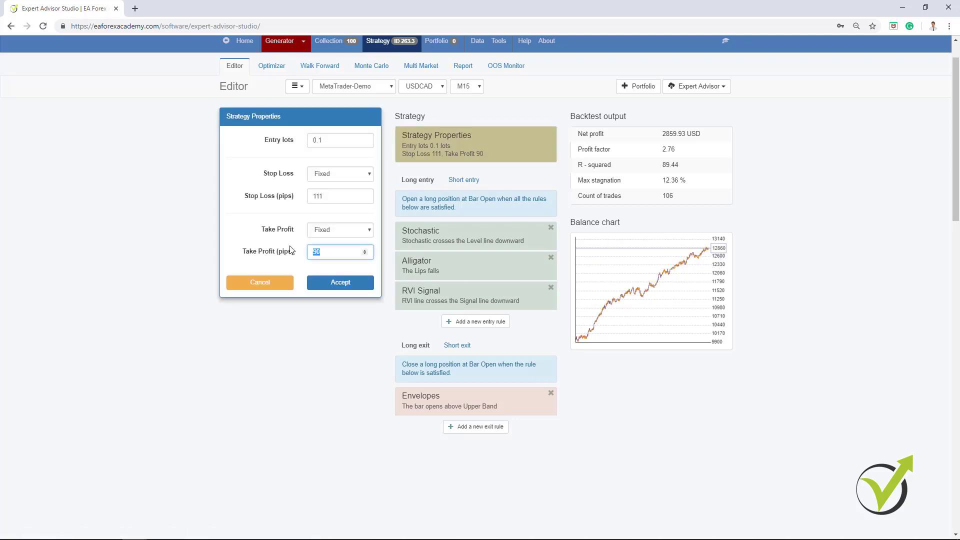
left_click(334, 282)
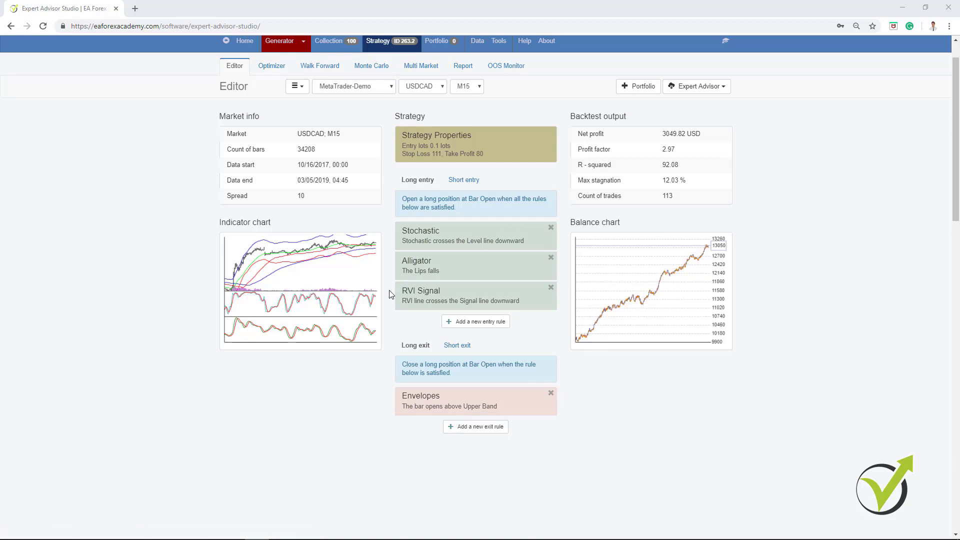
scroll(391, 294, "up", 2)
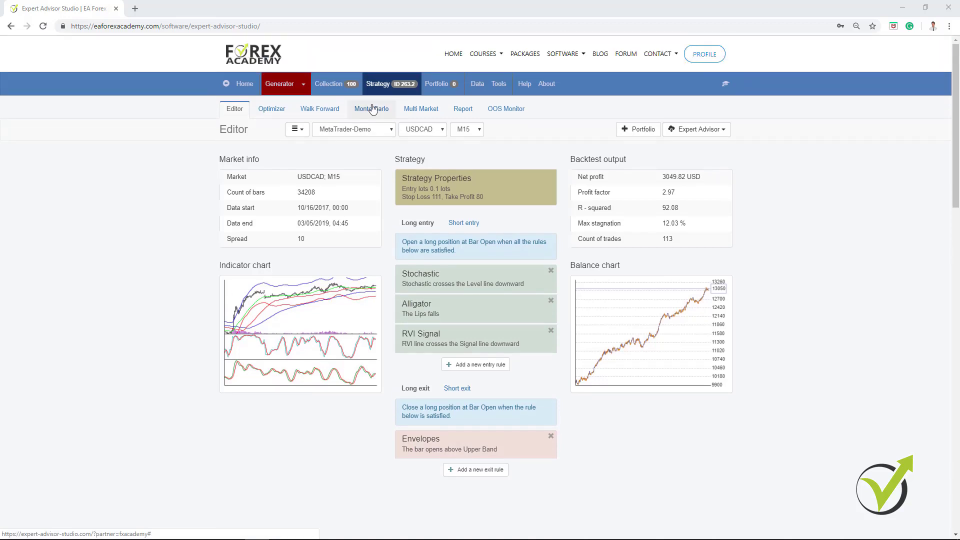
left_click(279, 84)
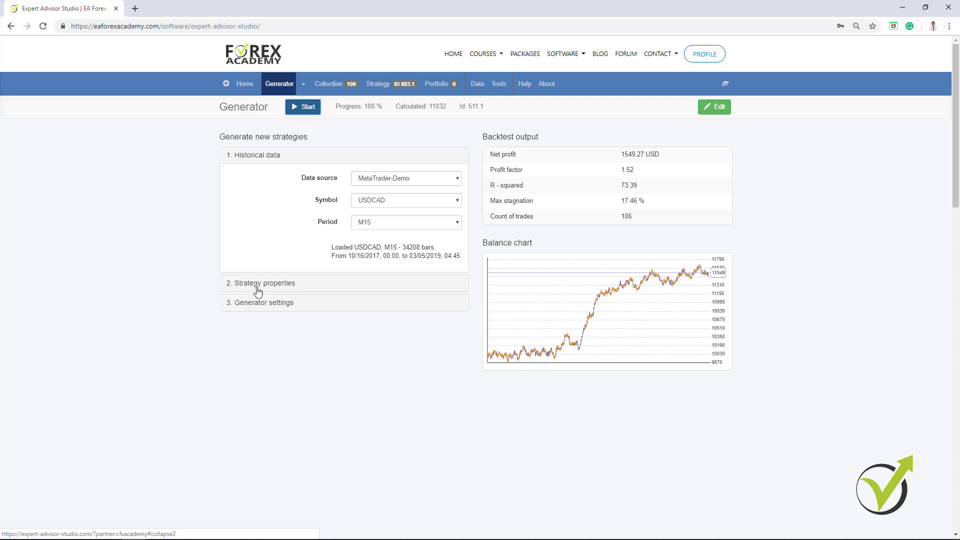
Remove all 100 strategies from the Collection.
left_click(257, 303)
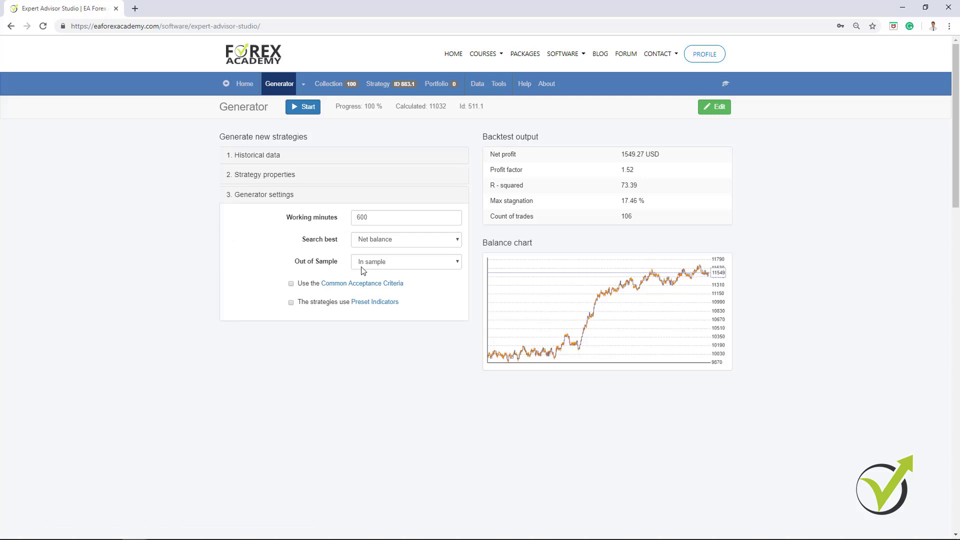
left_click(332, 86)
left_click(722, 108)
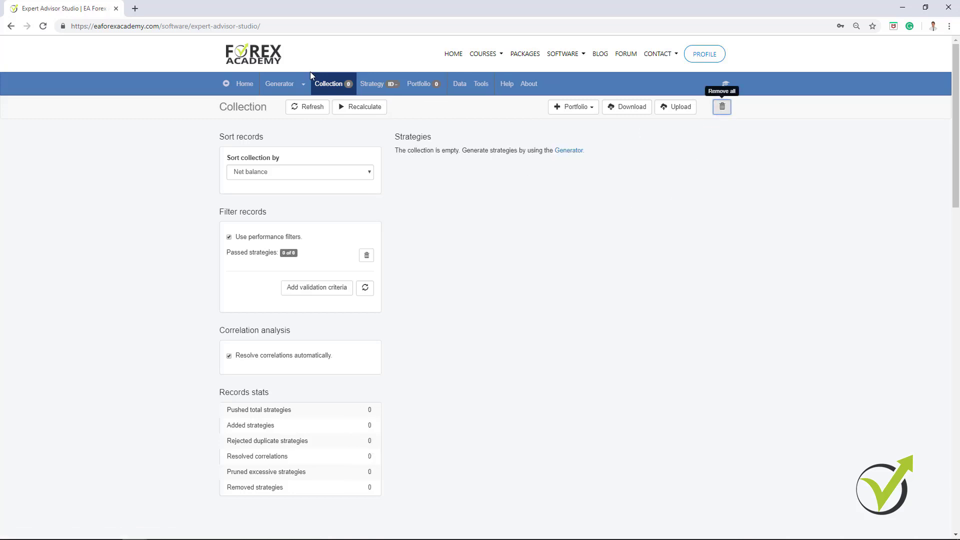
Set the Generator's Out of Sample option to 20 % OOS and expand Historical data.
left_click(279, 84)
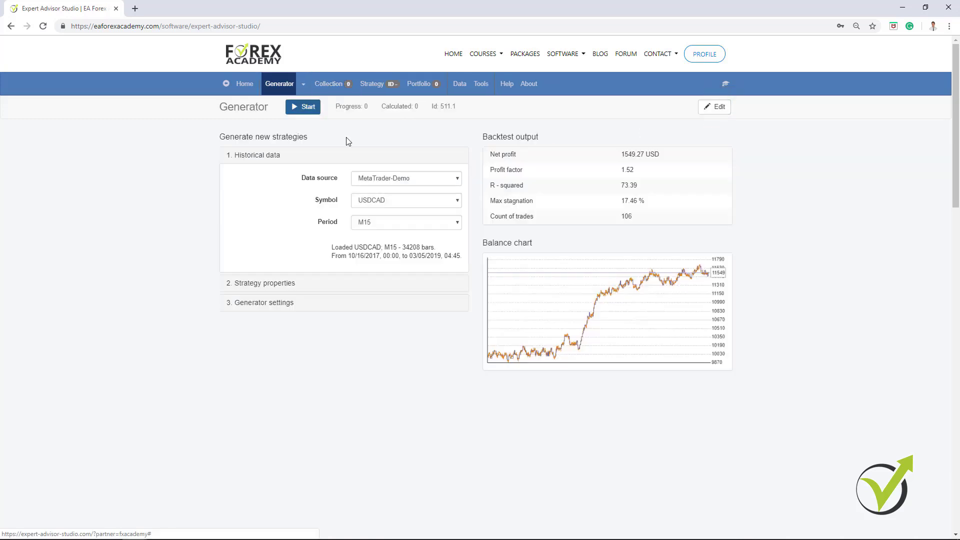
left_click(278, 305)
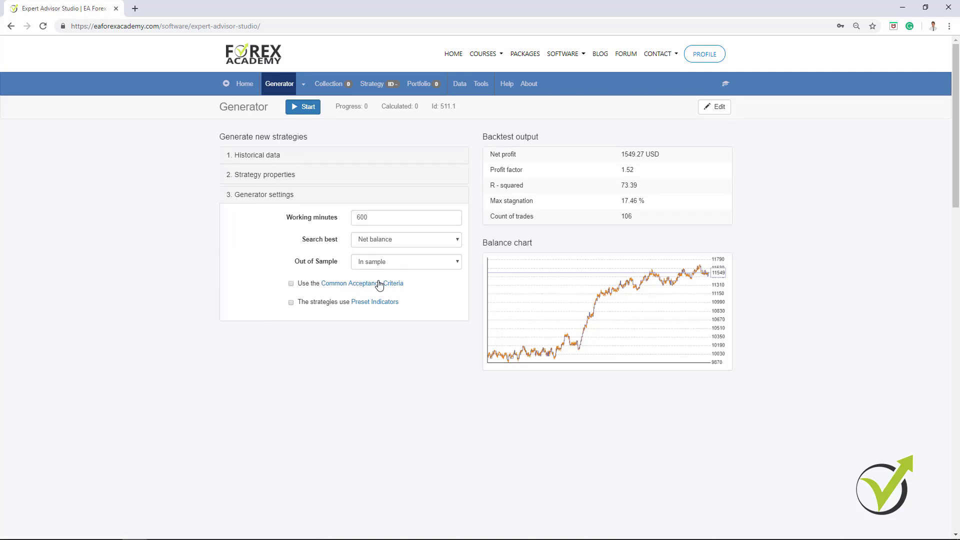
left_click(386, 263)
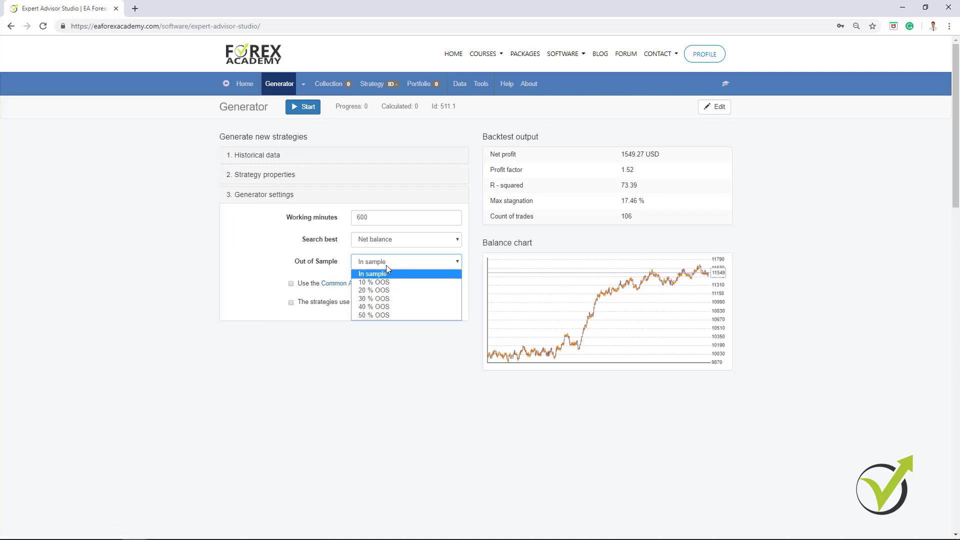
left_click(396, 290)
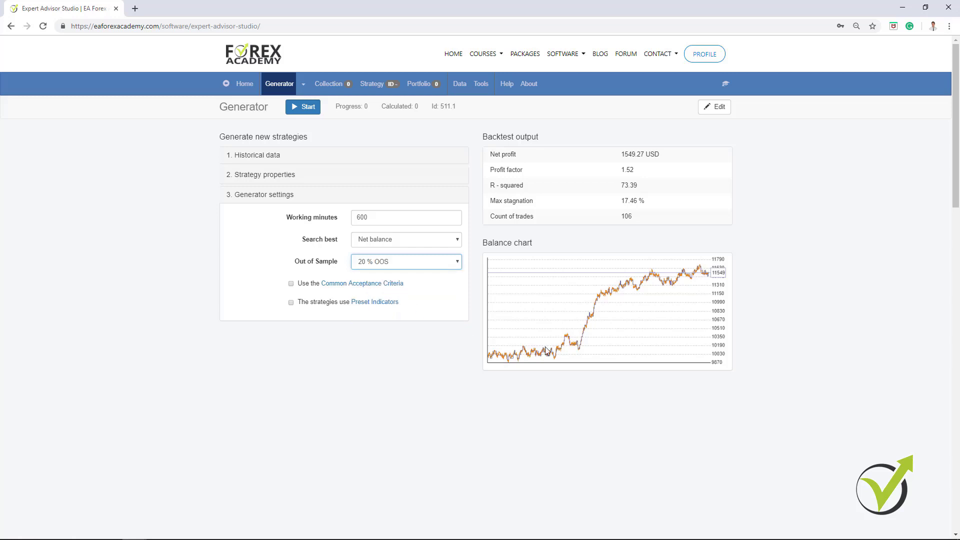
left_click(253, 155)
left_click_drag(348, 256, 415, 256)
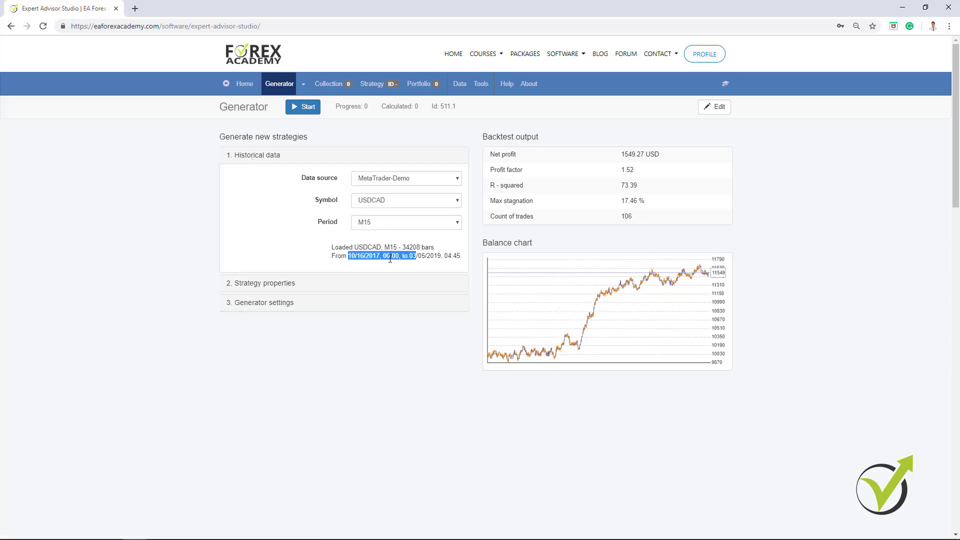
Review the Historical data date range and start generating USDCAD M15 strategies with 20 % OOS.
left_click(351, 259)
left_click_drag(350, 257, 462, 259)
left_click(272, 303)
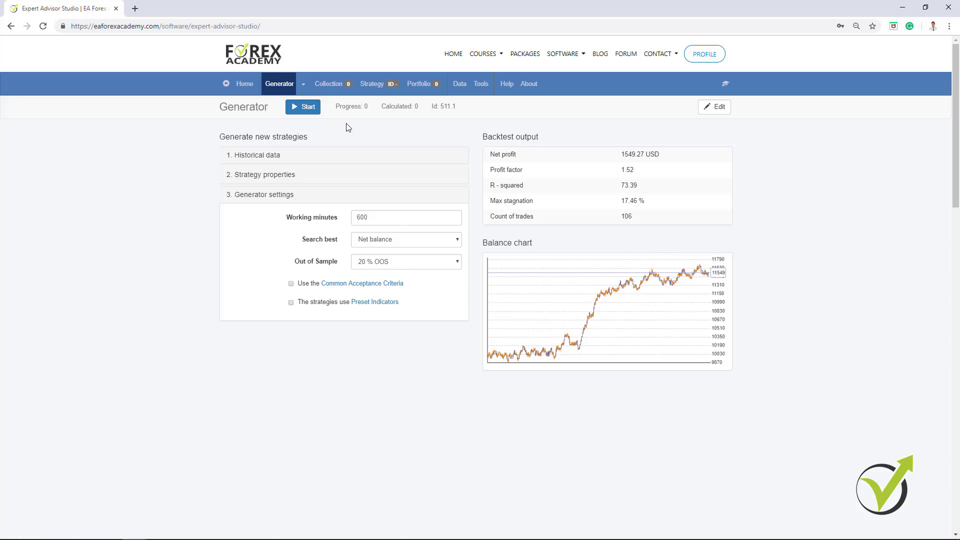
left_click(304, 106)
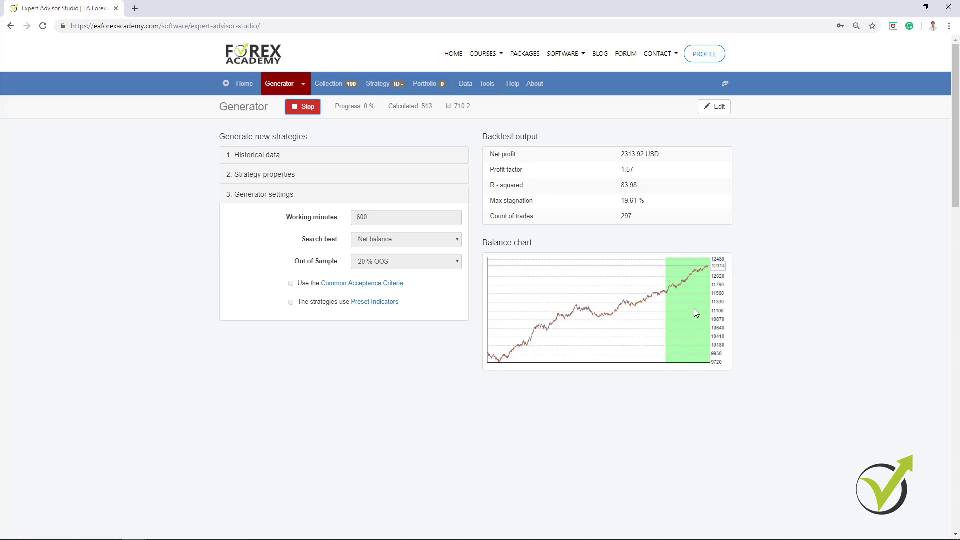
Inspect top strategy 710.2, scroll through the Collection list, then remove all strategies.
left_click(718, 107)
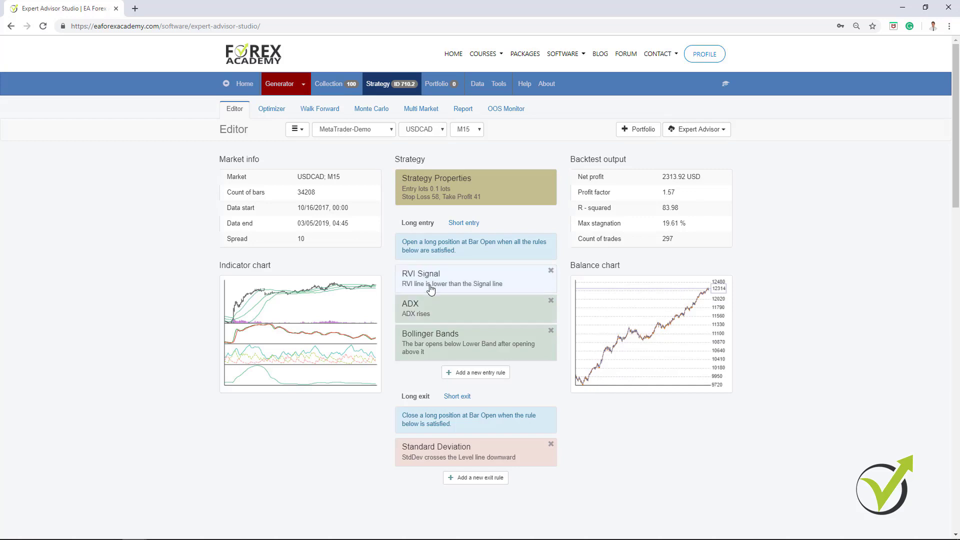
left_click(329, 87)
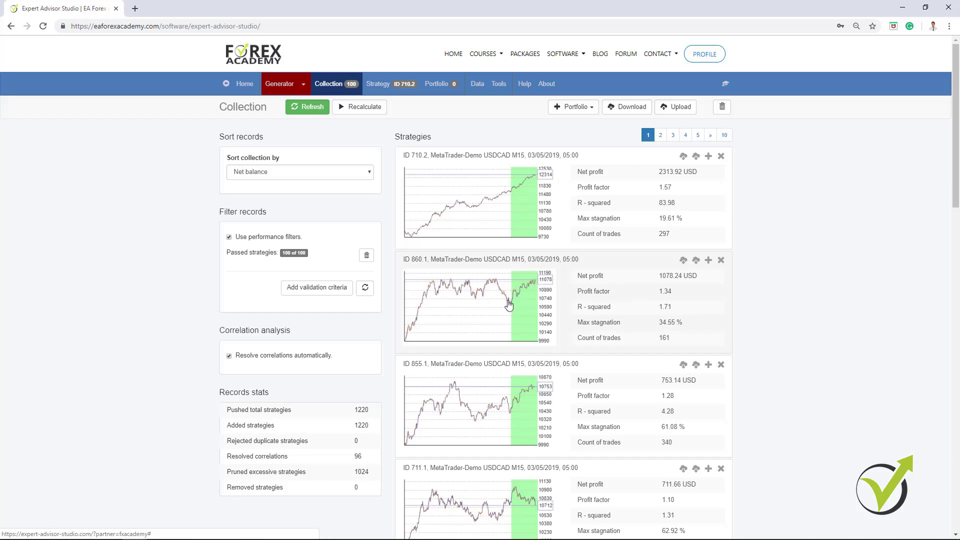
scroll(504, 383, "down", 3)
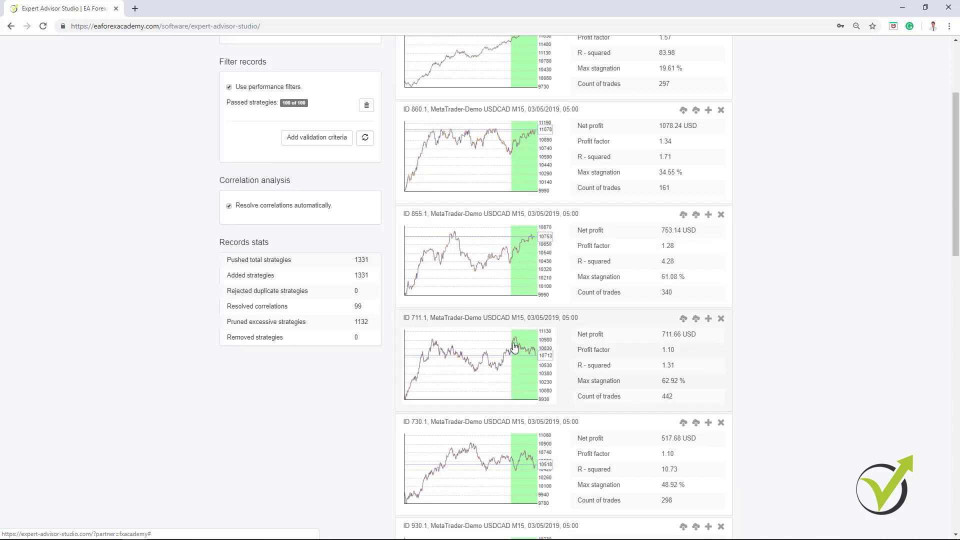
scroll(538, 395, "down", 3)
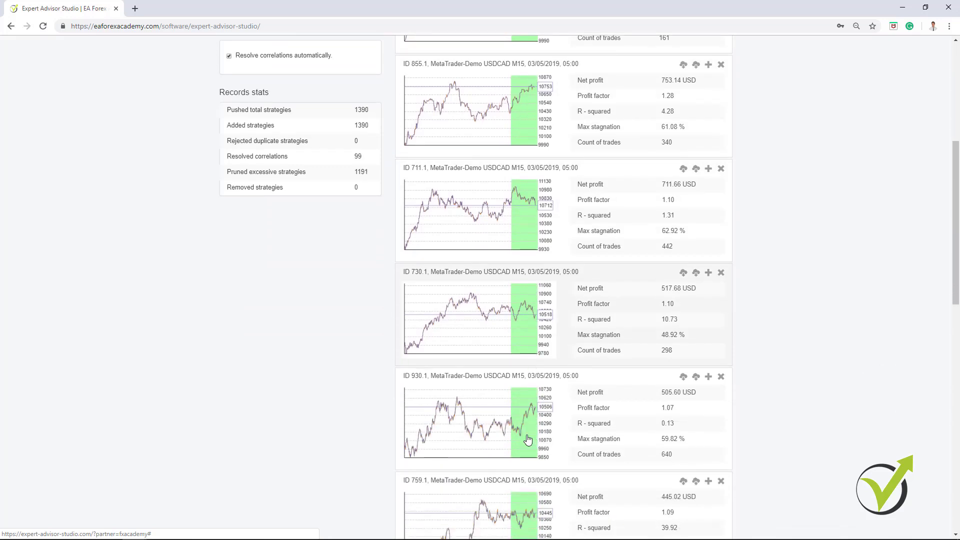
scroll(510, 439, "down", 3)
scroll(510, 439, "down", 5)
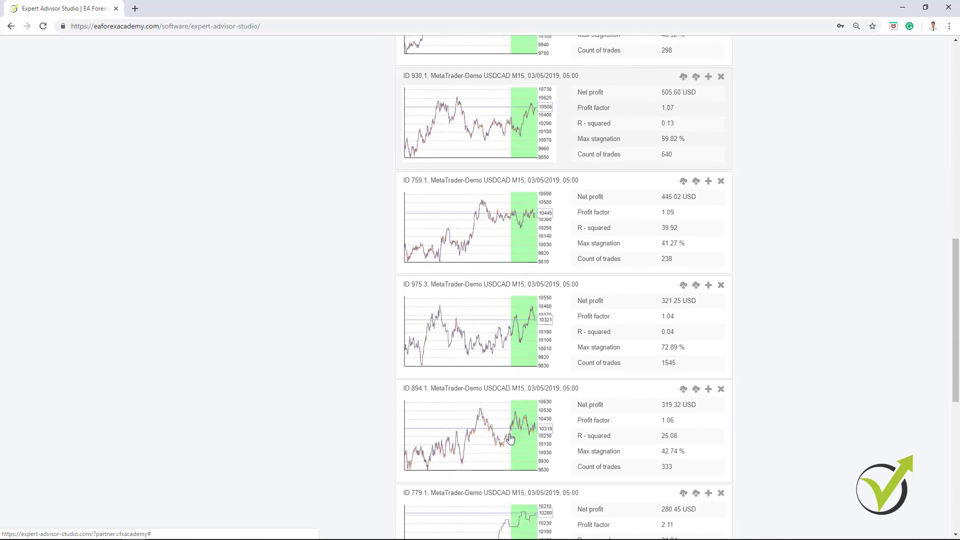
scroll(510, 429, "up", 10)
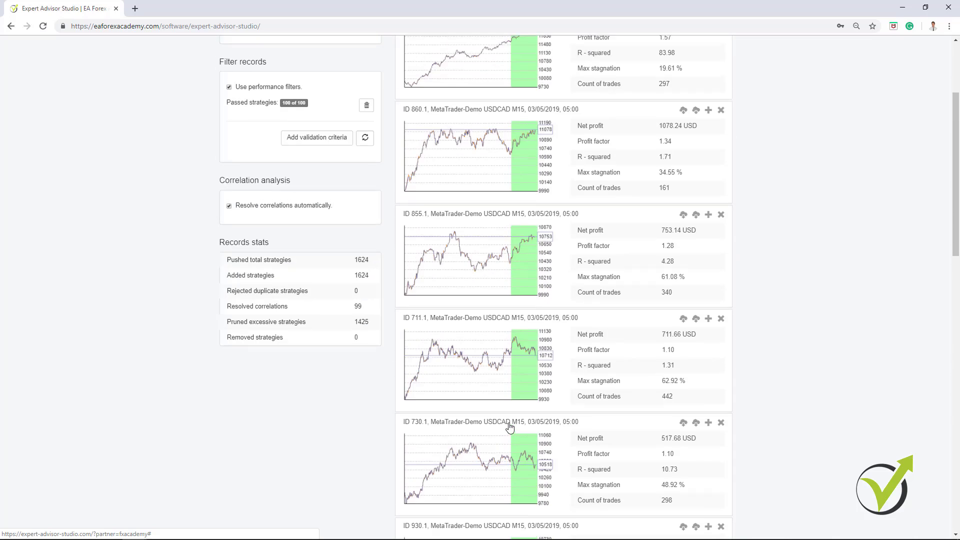
scroll(510, 427, "up", 2)
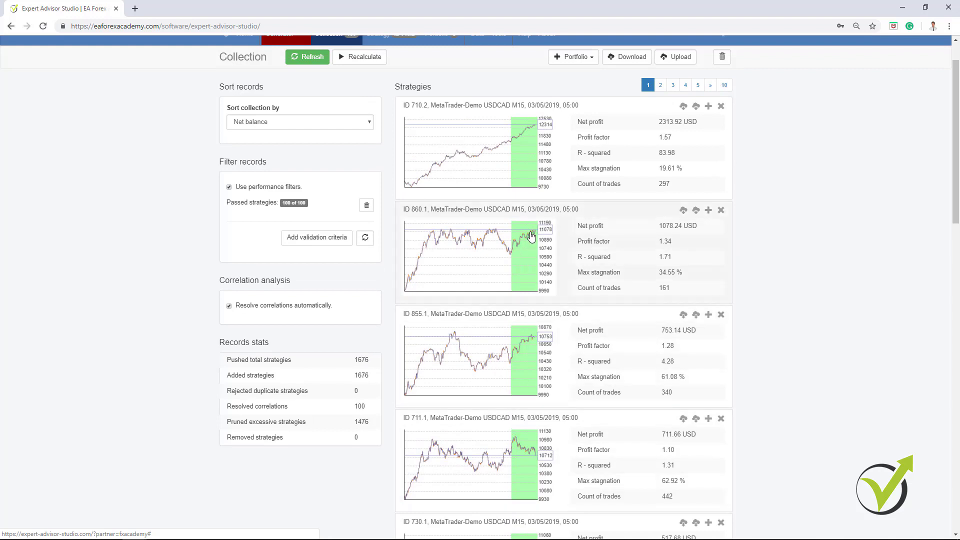
scroll(532, 236, "up", 1)
left_click(722, 108)
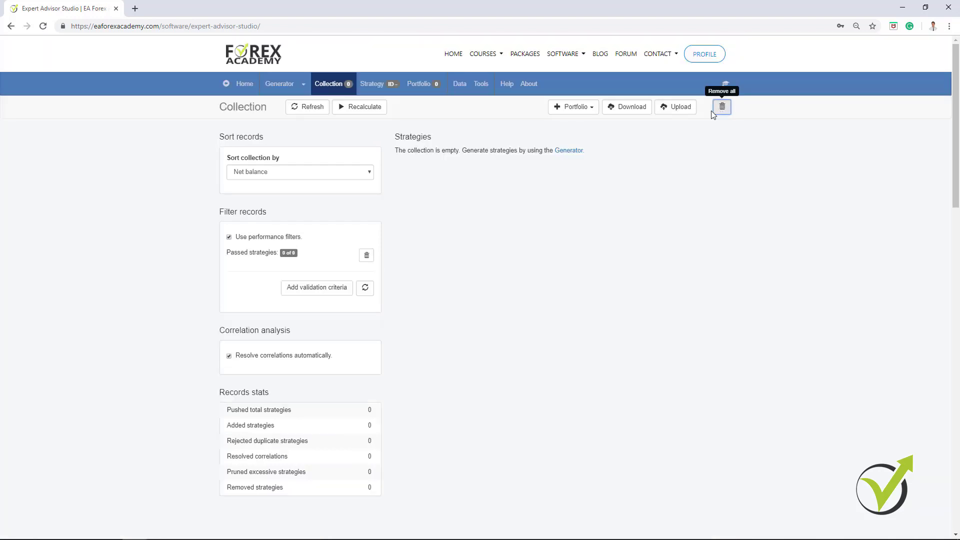
Set Out of Sample to In sample and start generating new strategies.
left_click(280, 85)
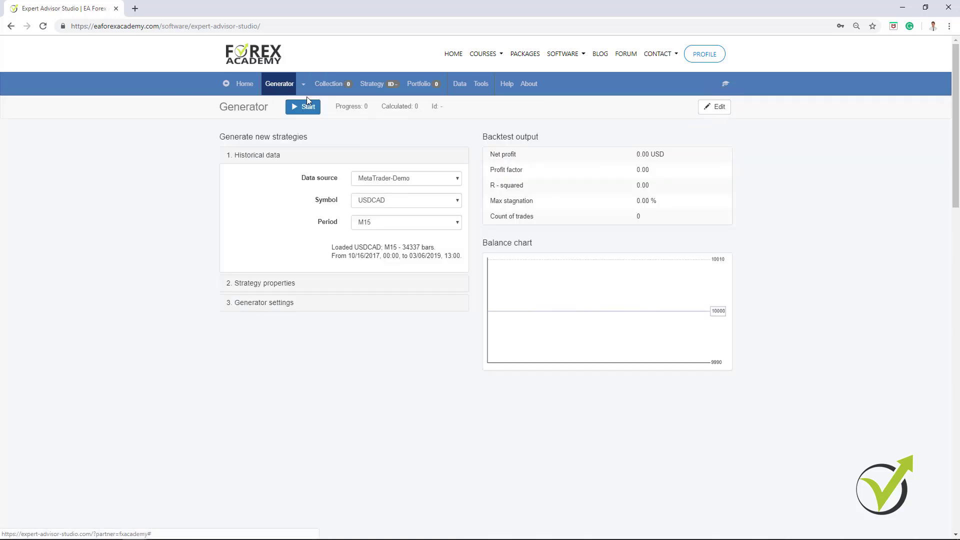
left_click(280, 284)
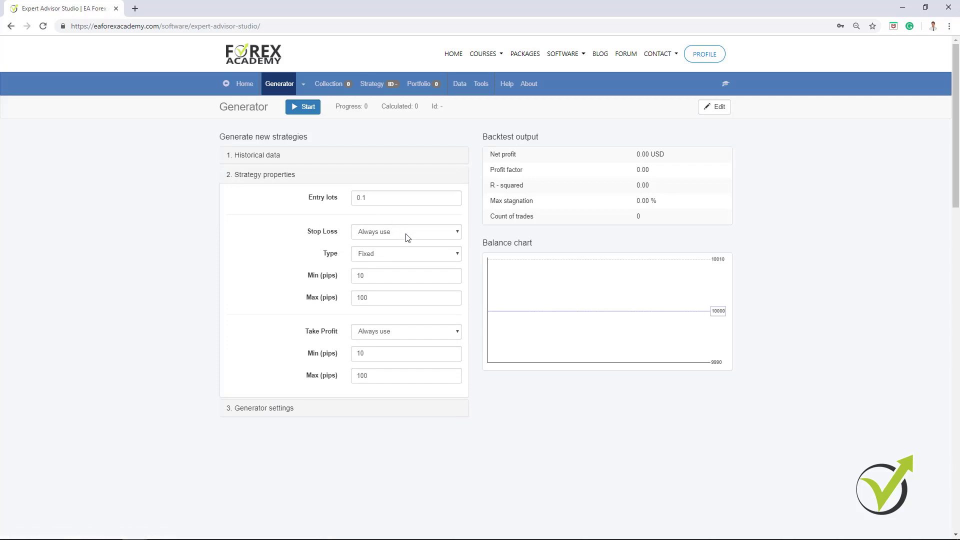
left_click(276, 414)
left_click(437, 261)
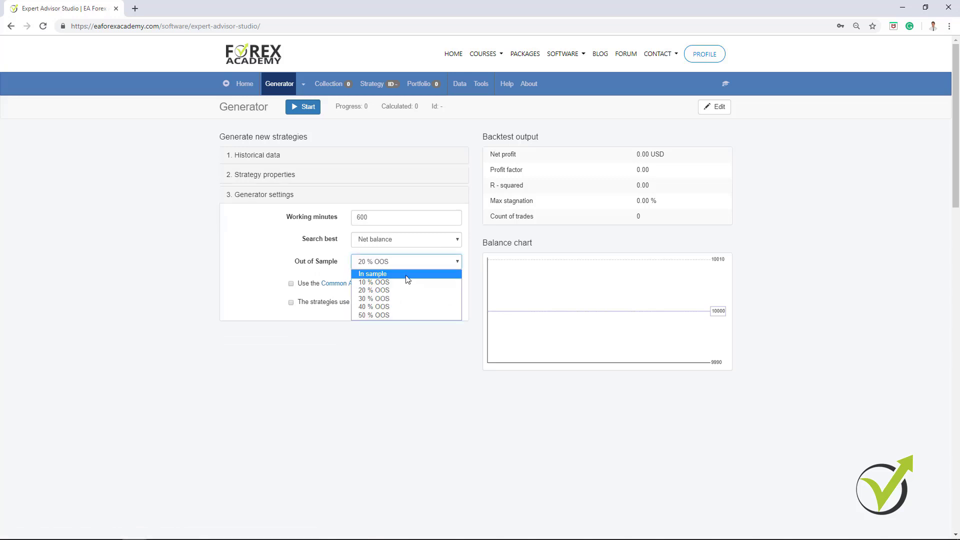
left_click(407, 274)
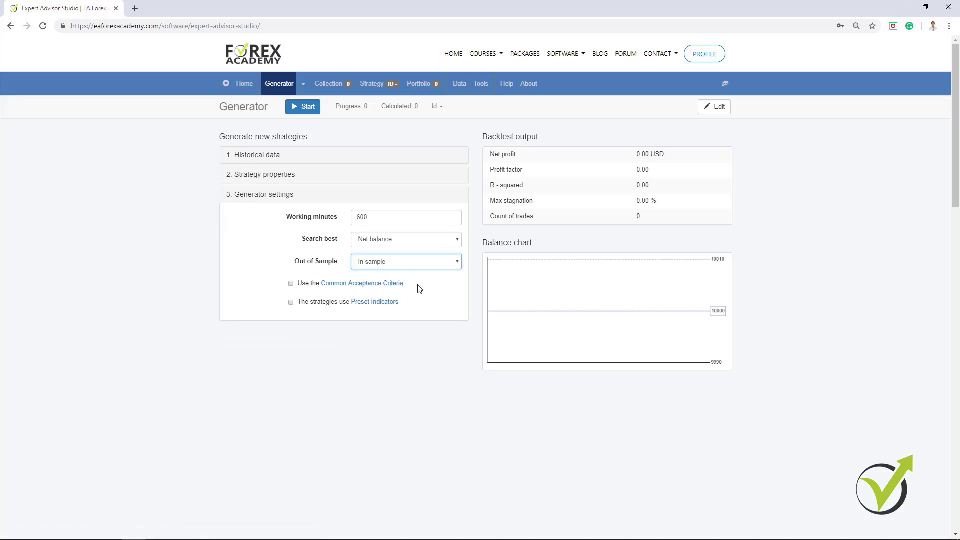
left_click(293, 113)
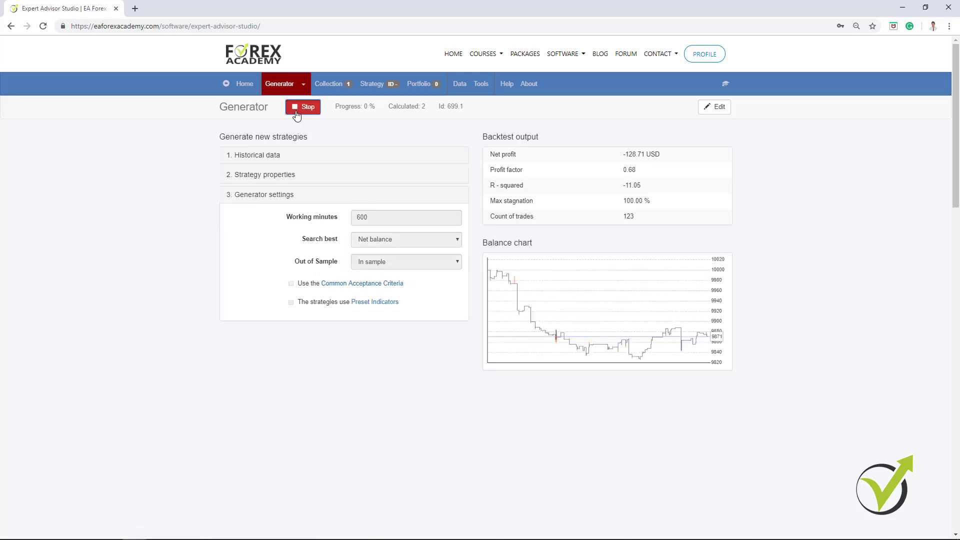
Refresh the Collection and open top strategy 717.1 in the Editor.
left_click(340, 86)
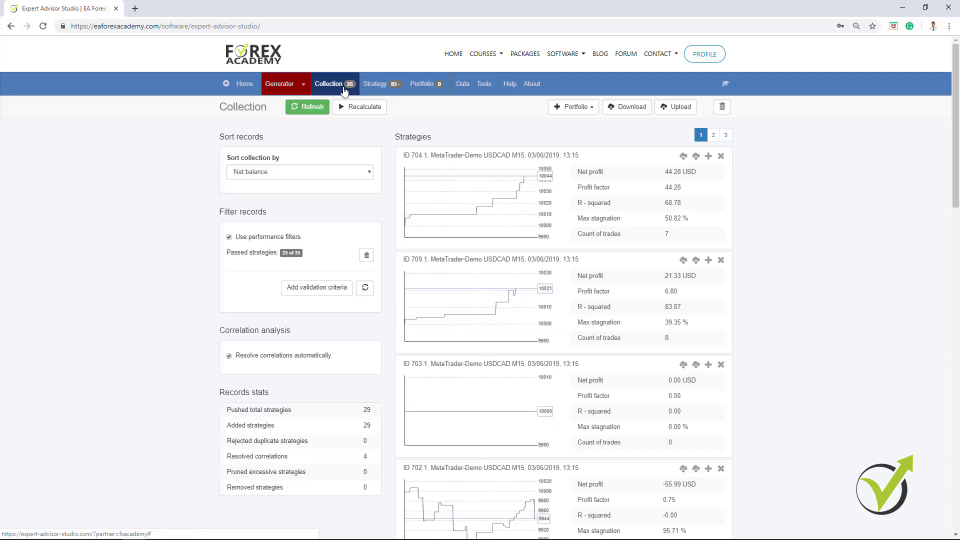
left_click(312, 108)
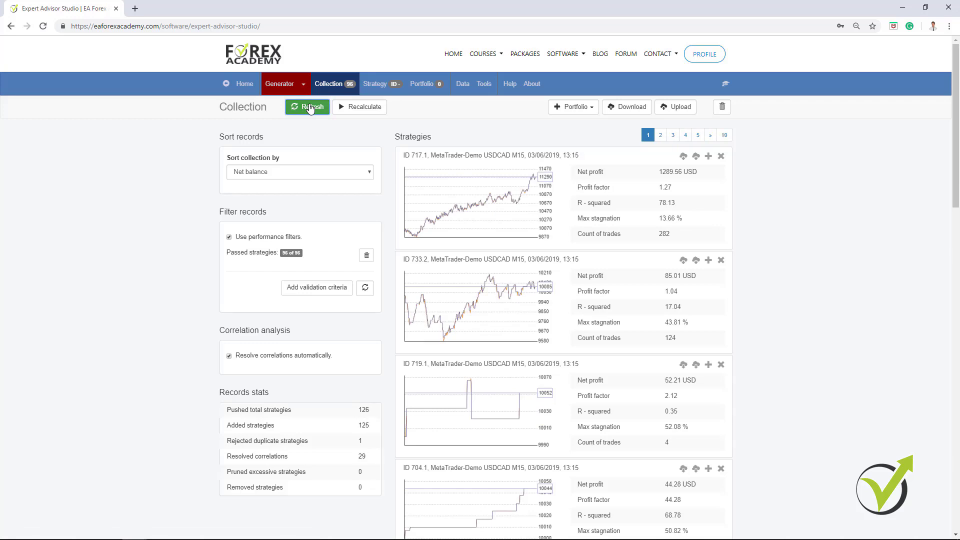
left_click(511, 208)
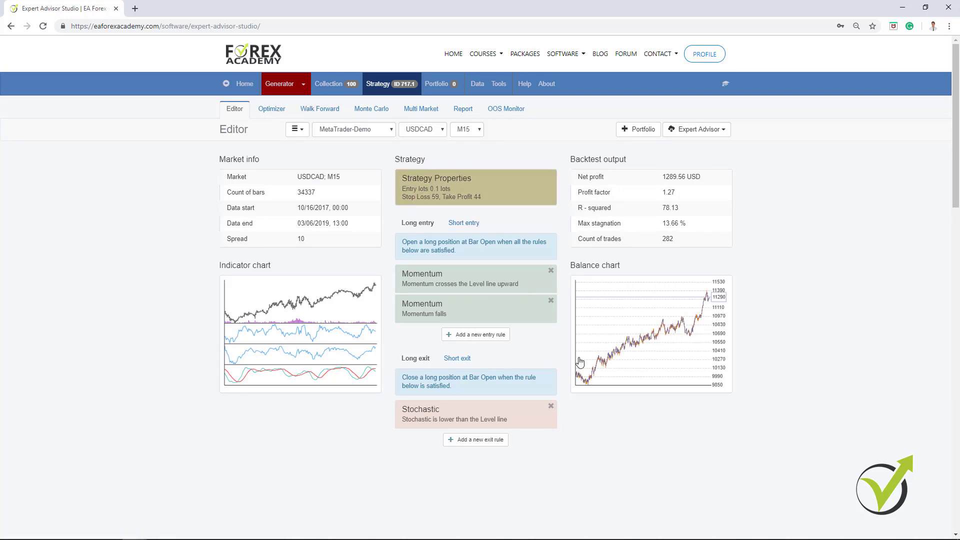
Run a Walk Forward test on 717.1 to 100 % and review the Output table.
left_click(320, 114)
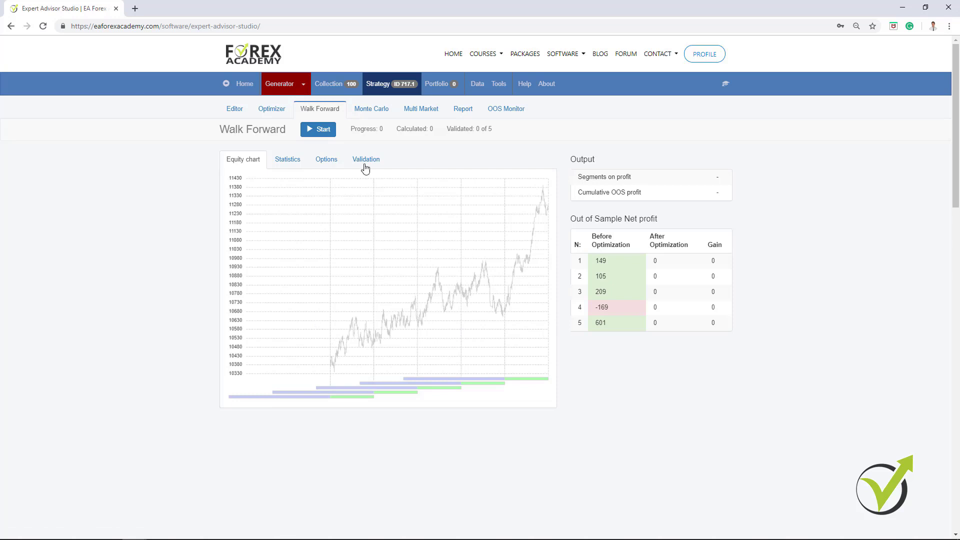
left_click(315, 132)
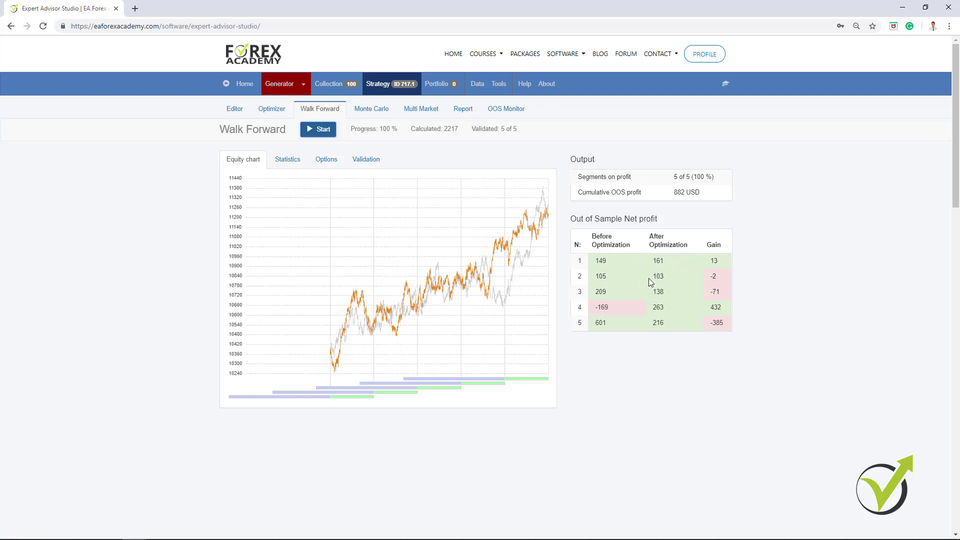
Confirm the walk-forward options of 5 segments with 30 % out-of-sample, then return to the Editor.
left_click(367, 165)
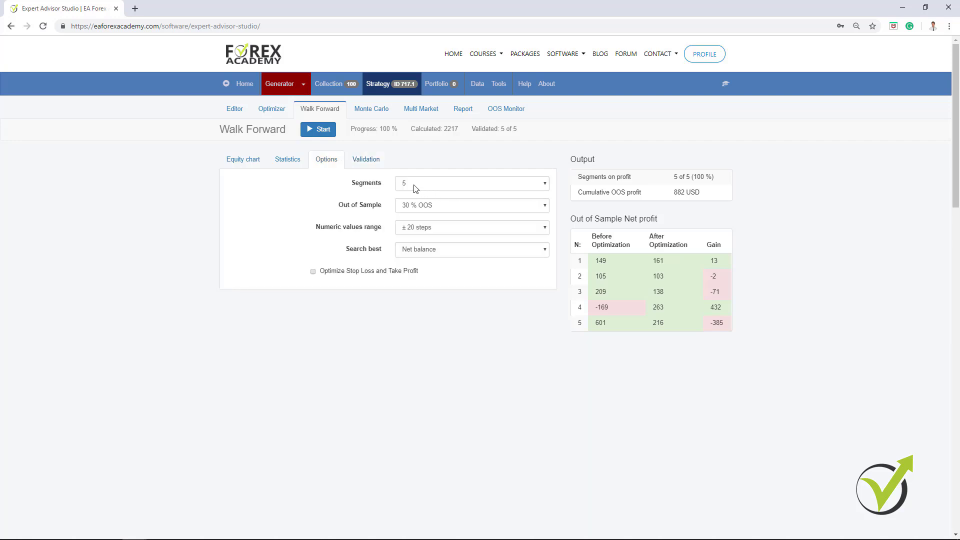
left_click(413, 188)
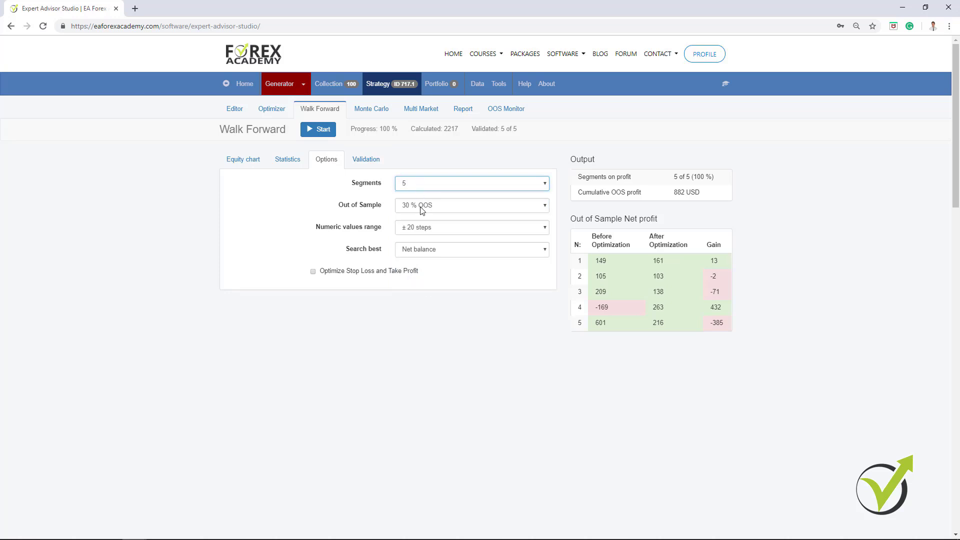
left_click(422, 210)
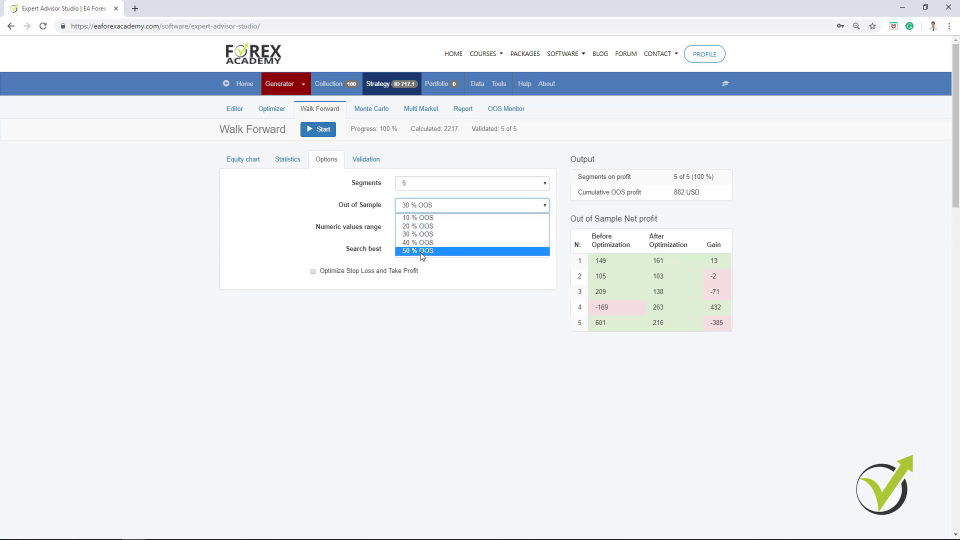
left_click(420, 234)
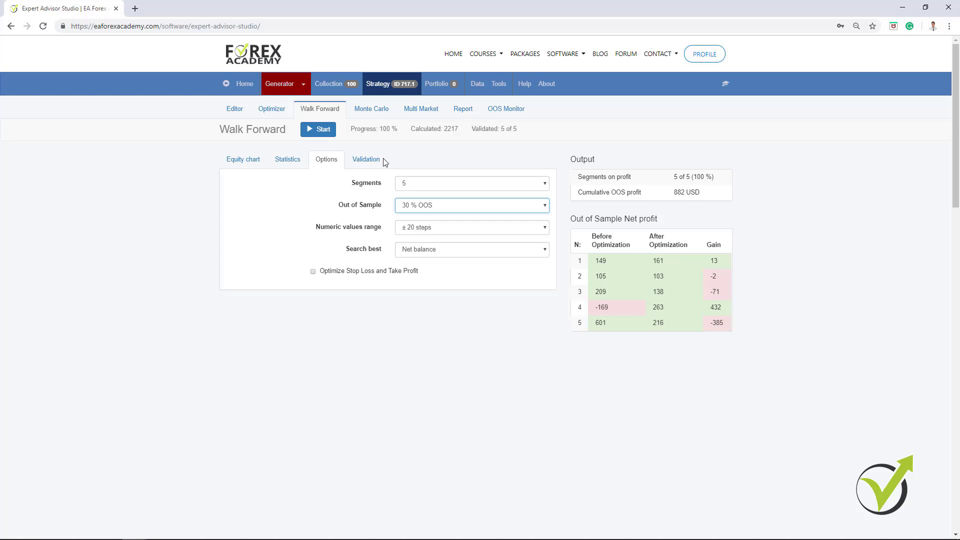
left_click(235, 108)
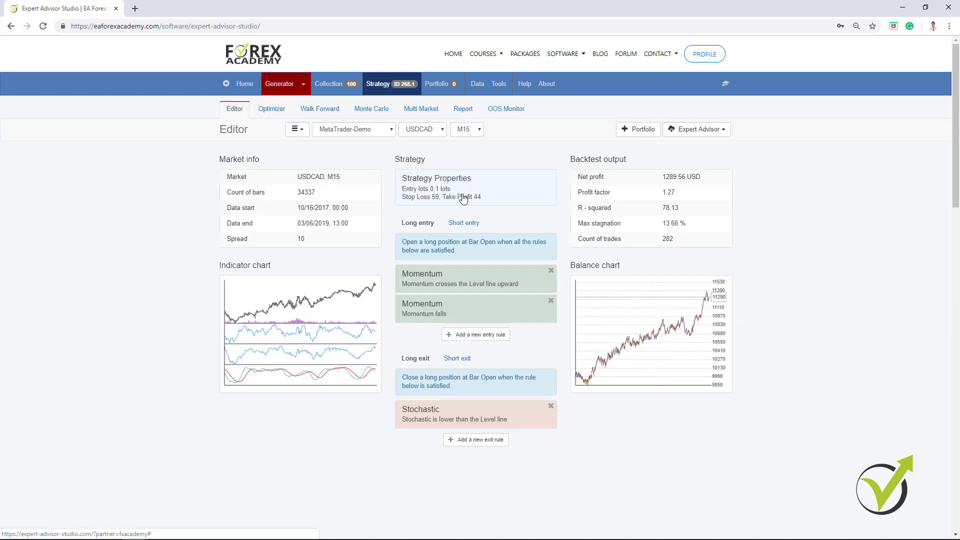
Review the first Momentum entry rule (upward Level cross, Period 10, Level 100) without changing it.
left_click(465, 289)
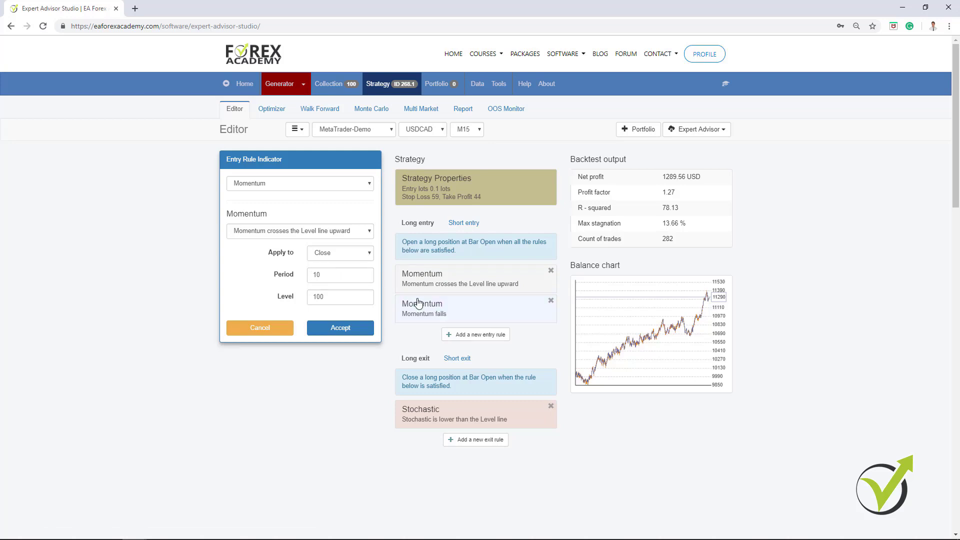
left_click(274, 329)
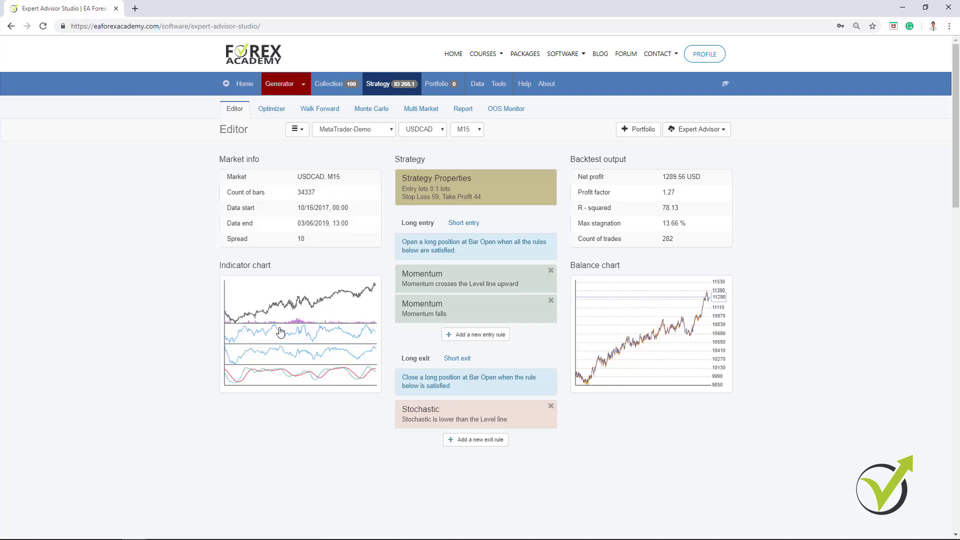
left_click(328, 85)
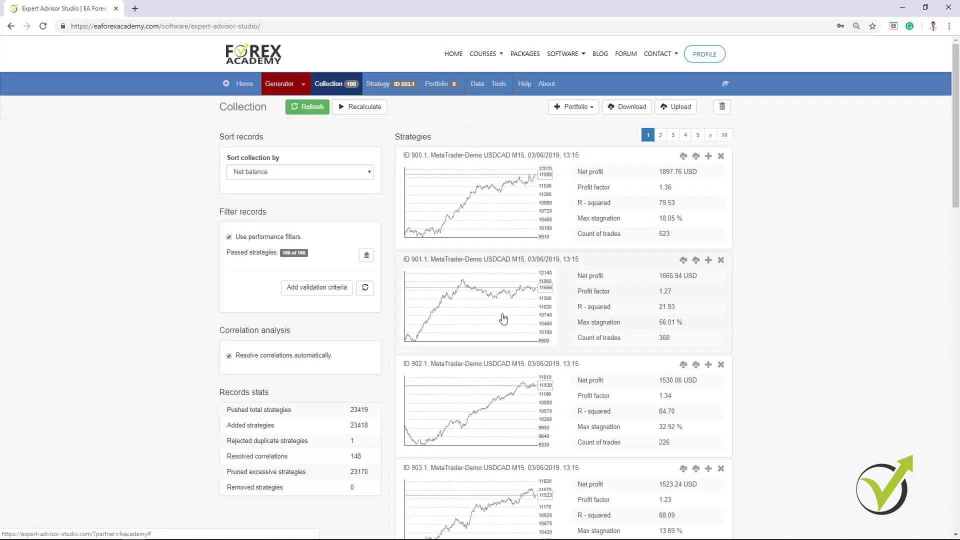
Browse the Collection and load strategy 903.1 (1523.24 USD net profit, 656 trades) into the Editor.
scroll(508, 337, "down", 8)
scroll(510, 339, "down", 6)
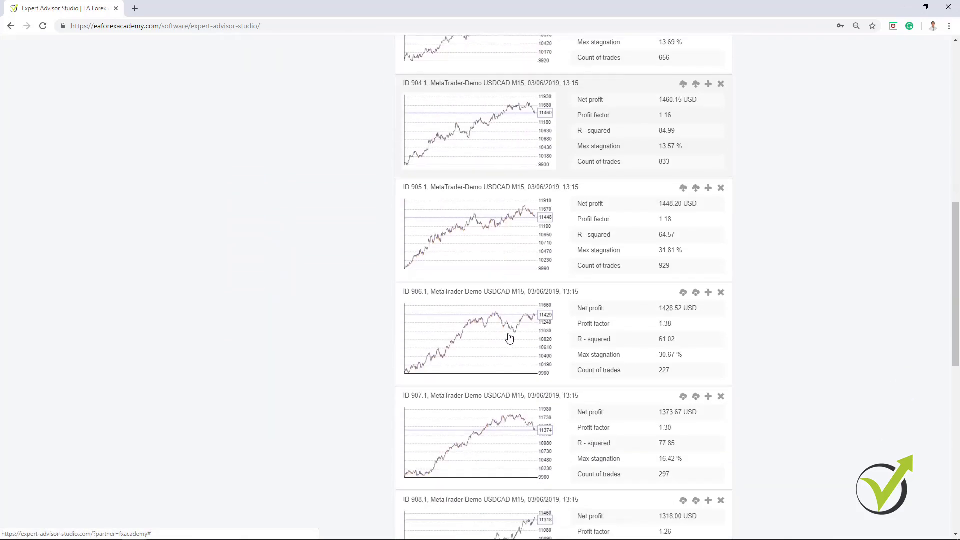
scroll(511, 343, "up", 10)
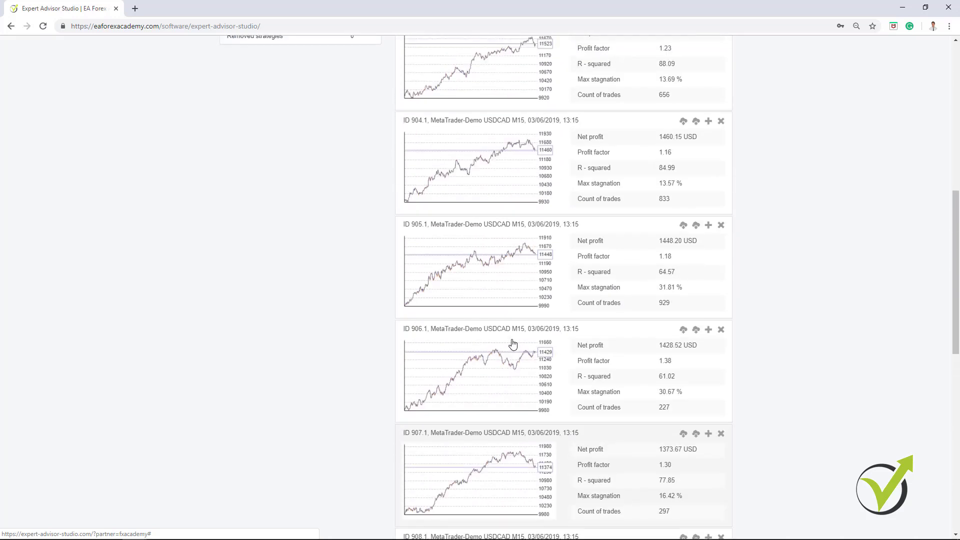
scroll(513, 343, "up", 3)
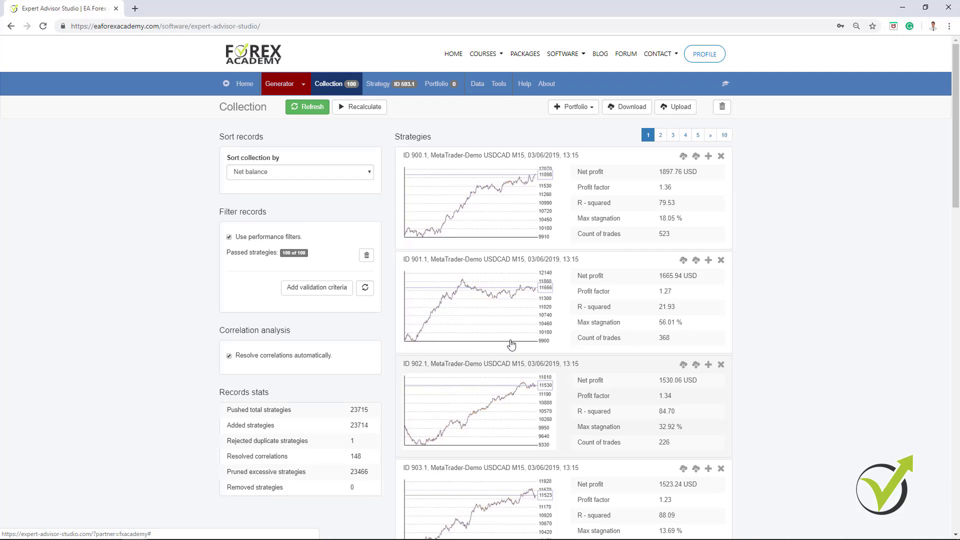
scroll(511, 344, "down", 5)
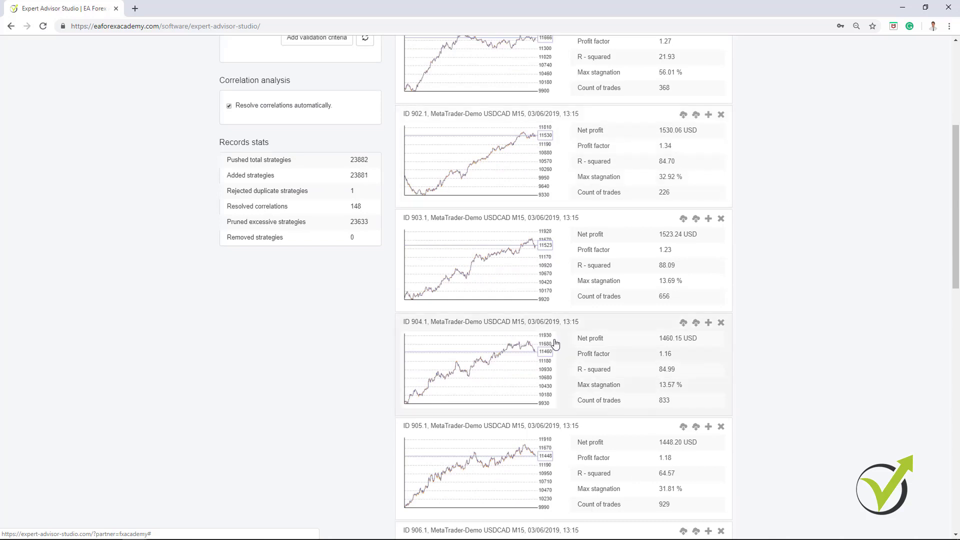
scroll(552, 338, "up", 4)
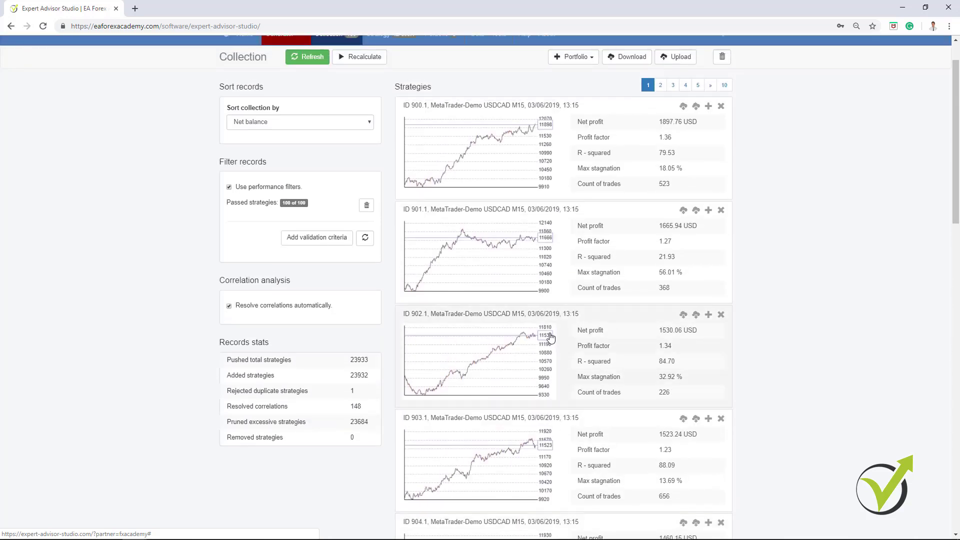
scroll(425, 214, "up", 1)
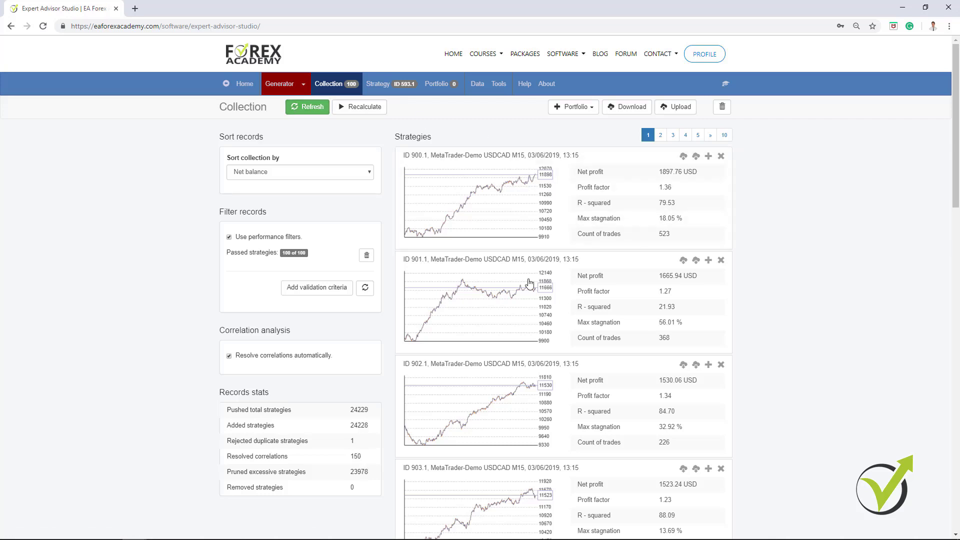
scroll(502, 367, "down", 1)
scroll(500, 360, "down", 3)
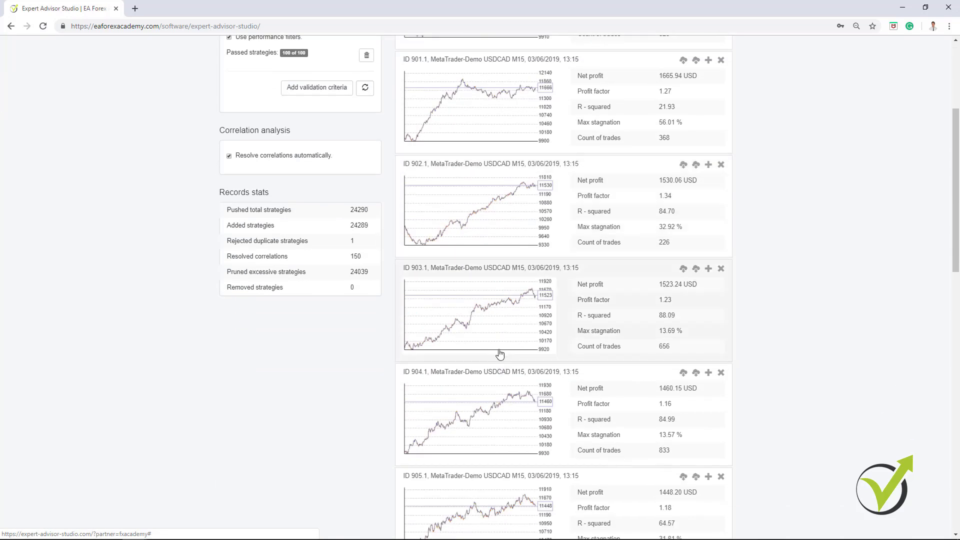
left_click(499, 354)
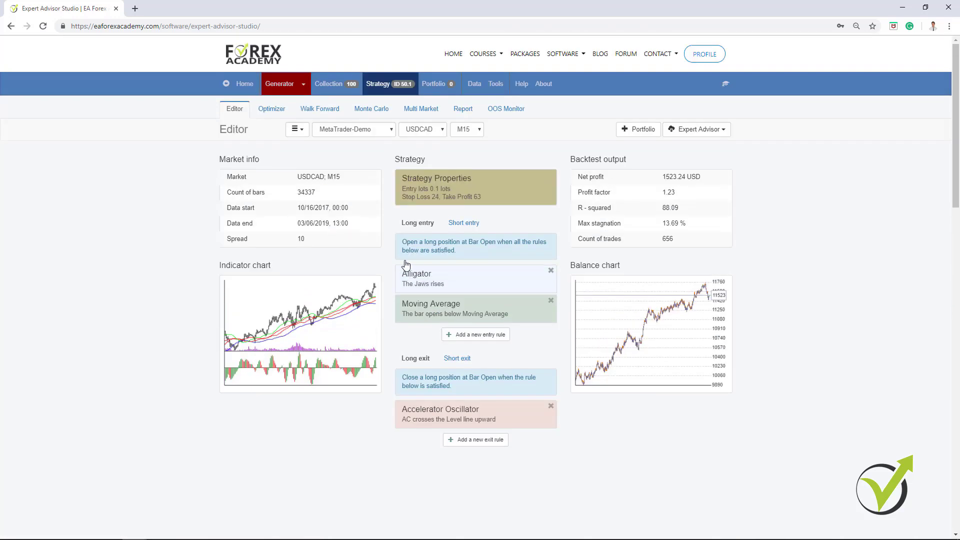
Run the Optimizer on strategy 903.1, raising net profit to 2573.84 USD over 433 trades.
left_click(271, 110)
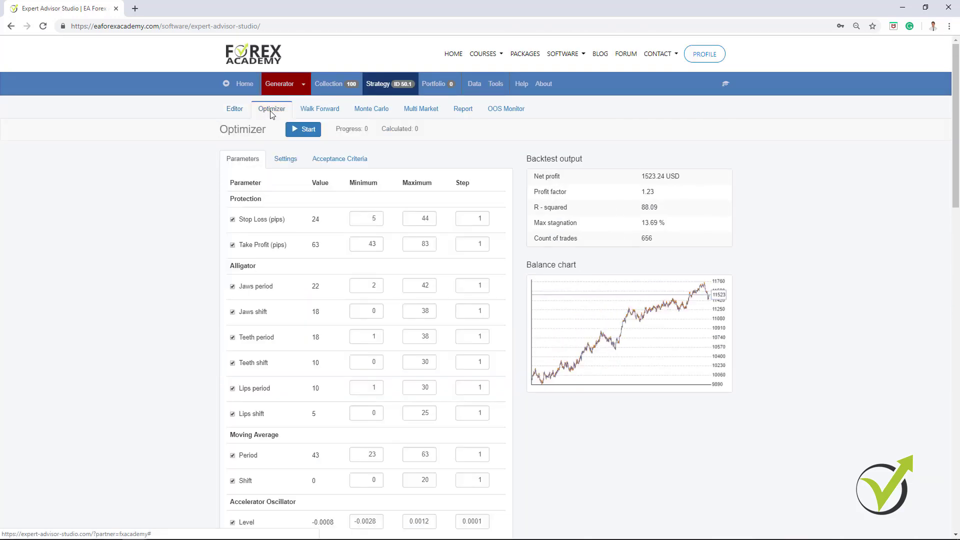
left_click(304, 130)
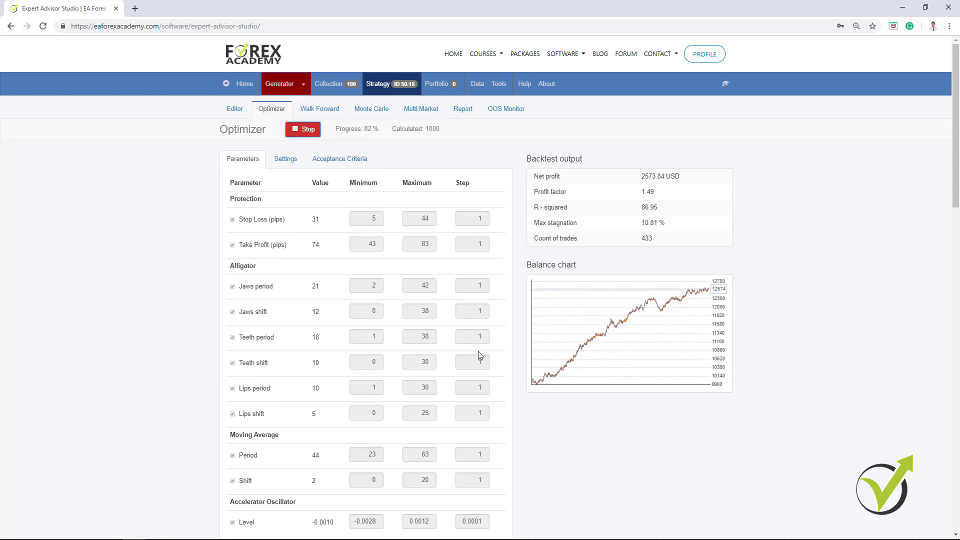
scroll(485, 462, "down", 2)
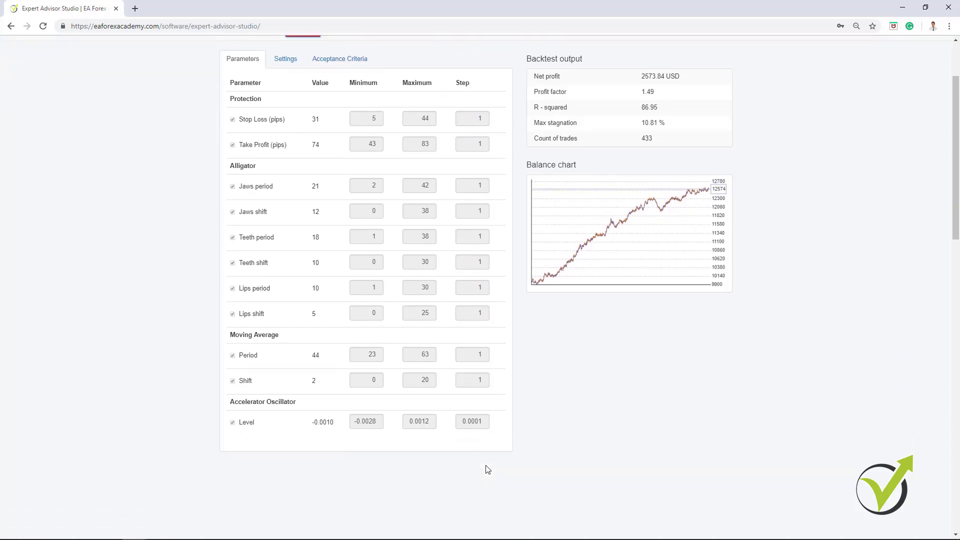
scroll(485, 462, "up", 2)
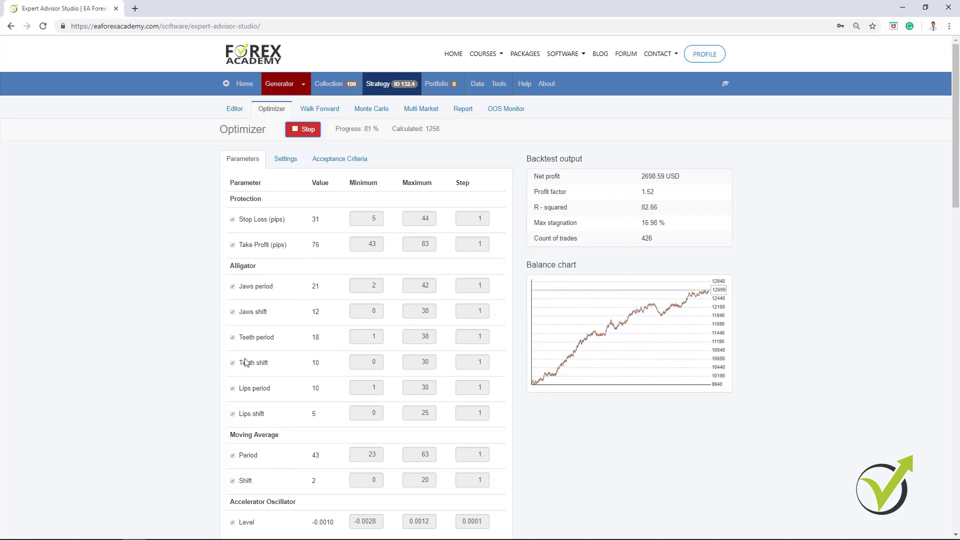
Rerun the optimization to 100%, reaching 2698.59 USD net profit, profit factor 1.52, 426 trades.
left_click(278, 84)
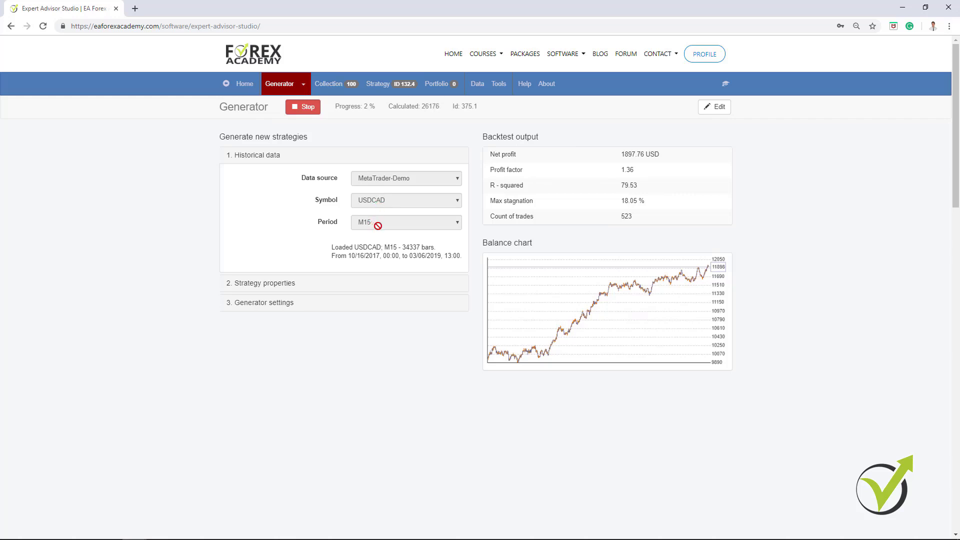
left_click(387, 84)
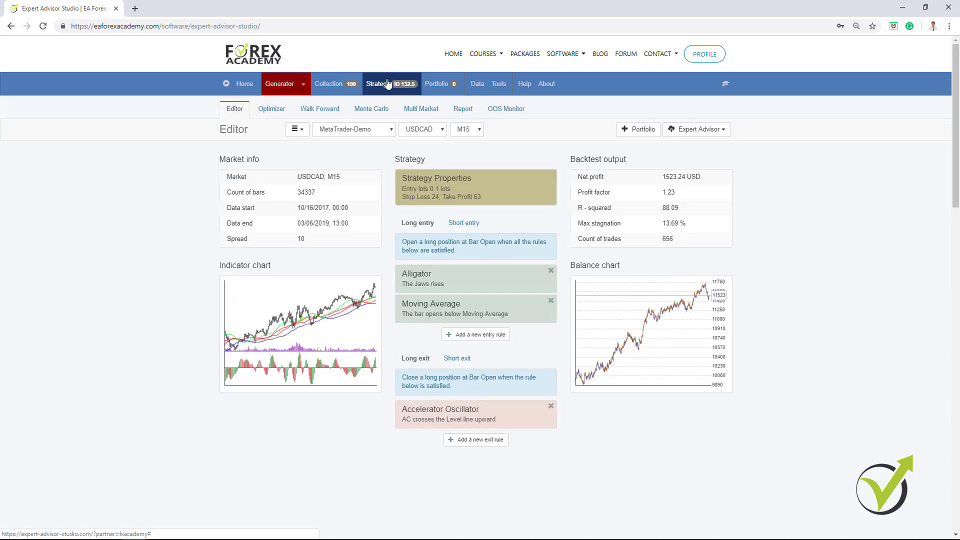
left_click(280, 110)
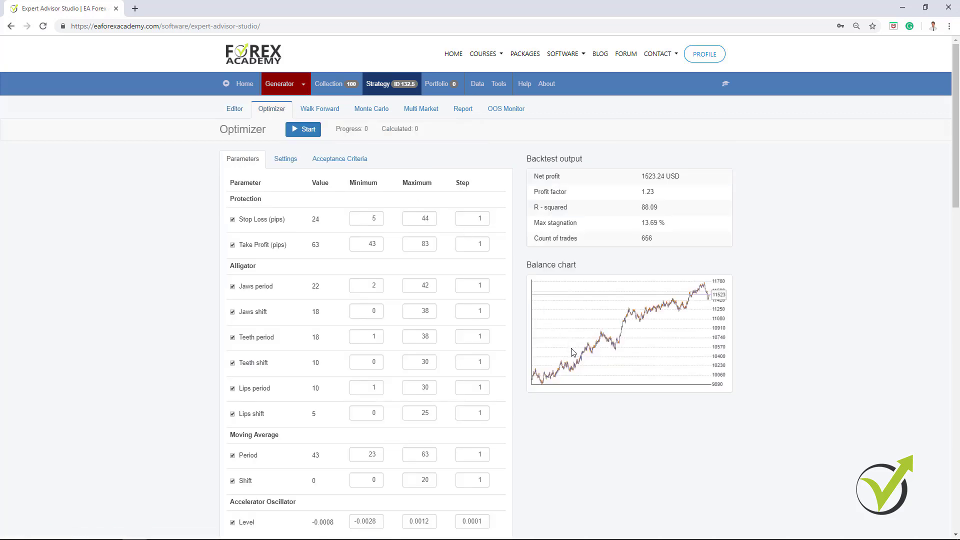
left_click(304, 130)
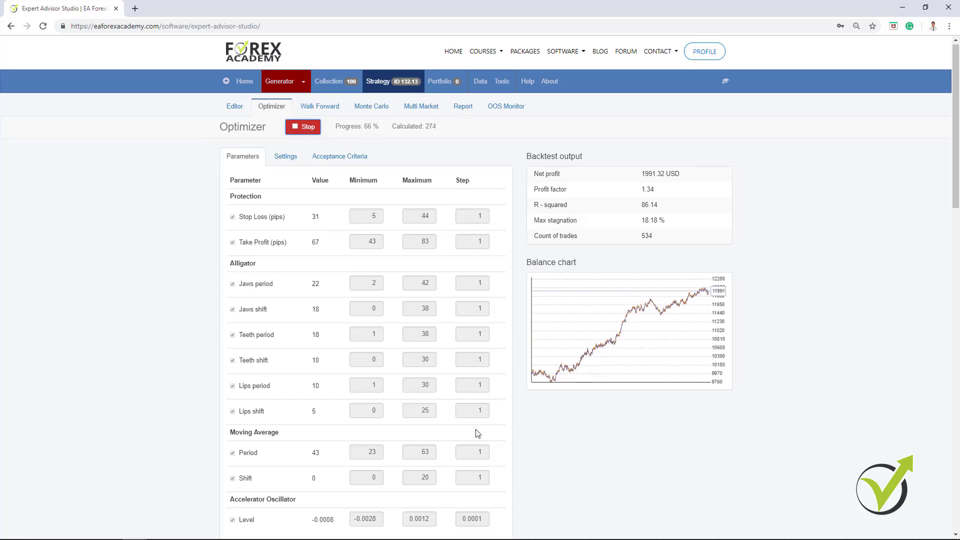
scroll(476, 433, "down", 2)
scroll(481, 377, "up", 2)
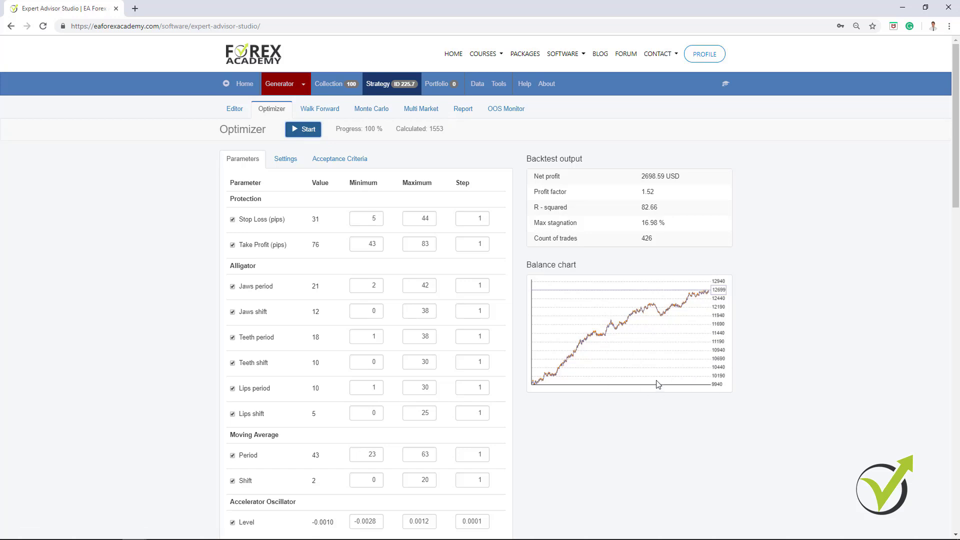
Run the Walk Forward test to completion: 4 of 5 segments profitable, 781 USD cumulative OOS profit.
left_click(319, 111)
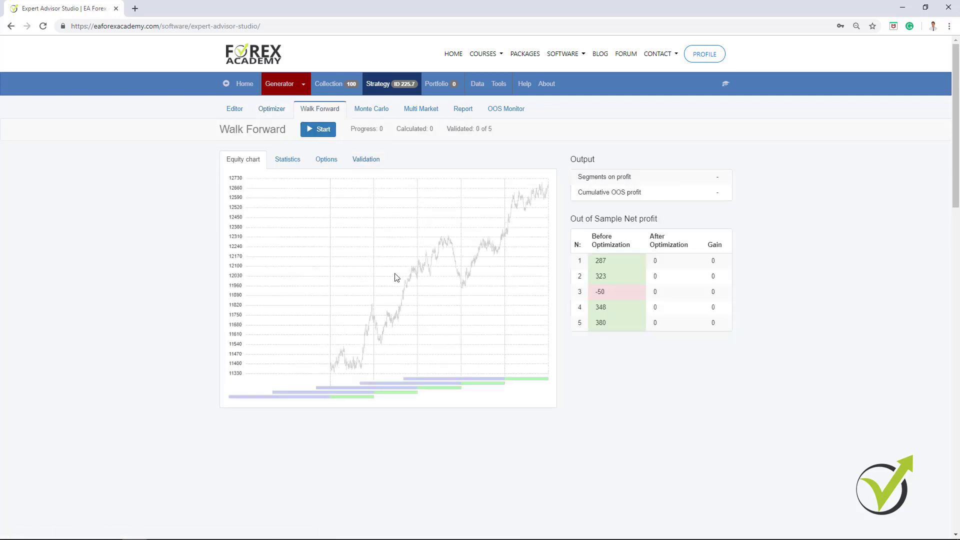
left_click(323, 131)
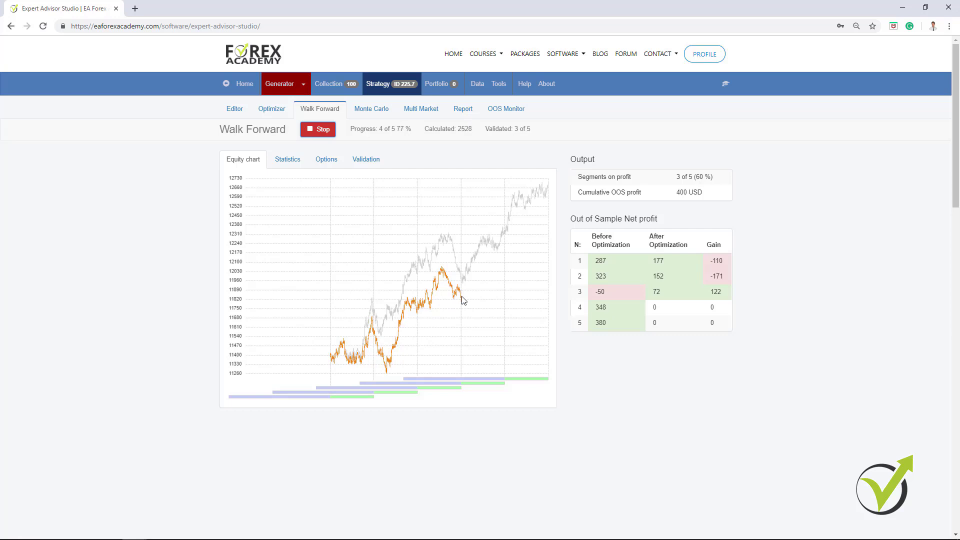
left_click(326, 134)
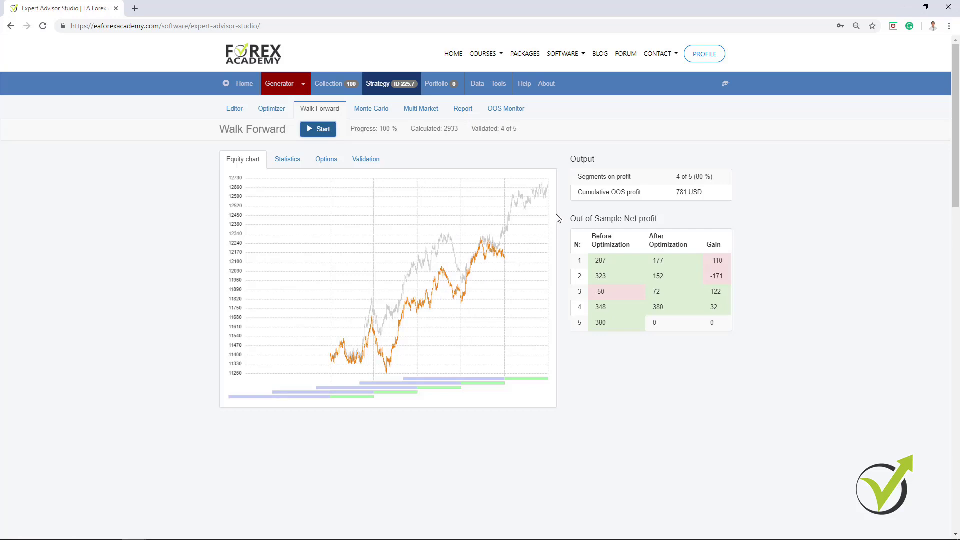
left_click(267, 111)
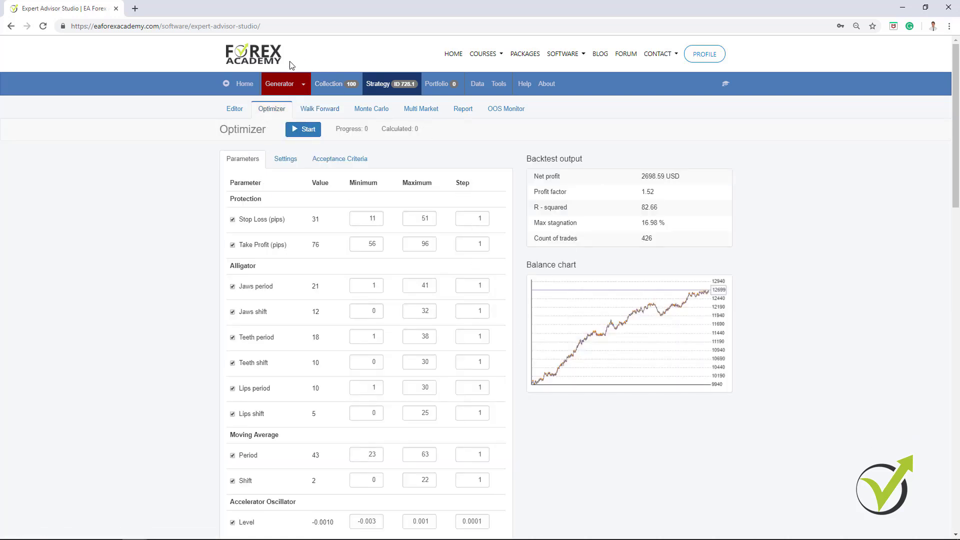
Stop the generator and show the optimized strategy (stop loss 31, take profit 76) in the Editor.
left_click(303, 85)
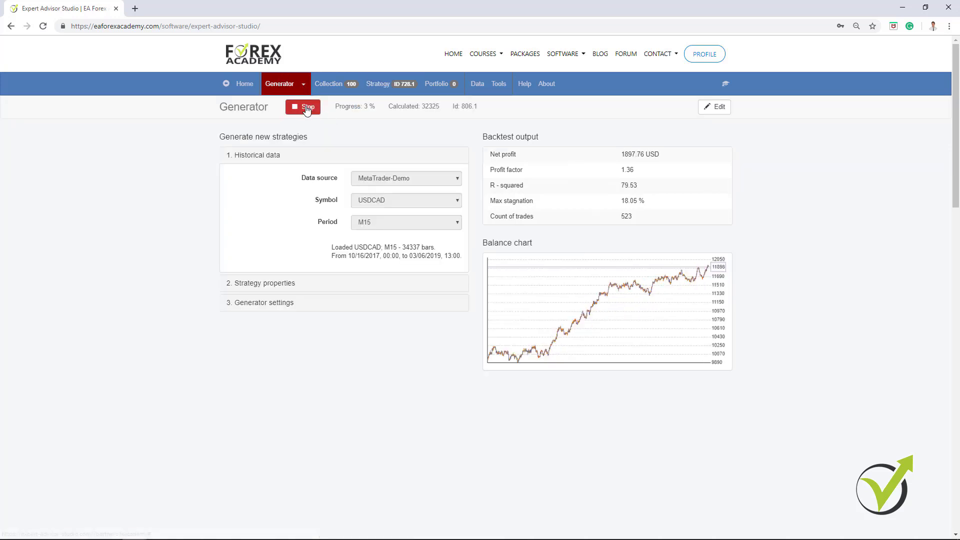
left_click(307, 109)
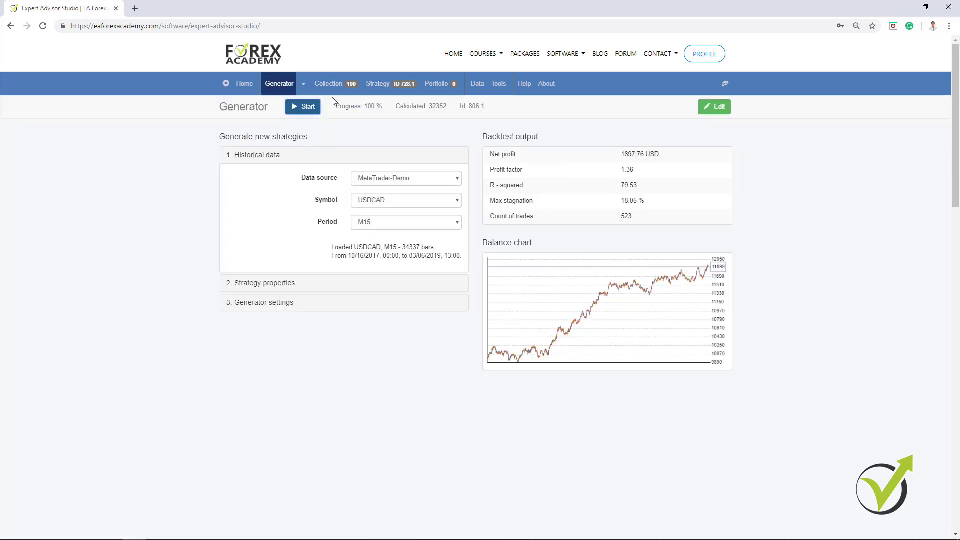
left_click(348, 85)
scroll(480, 420, "down", 2)
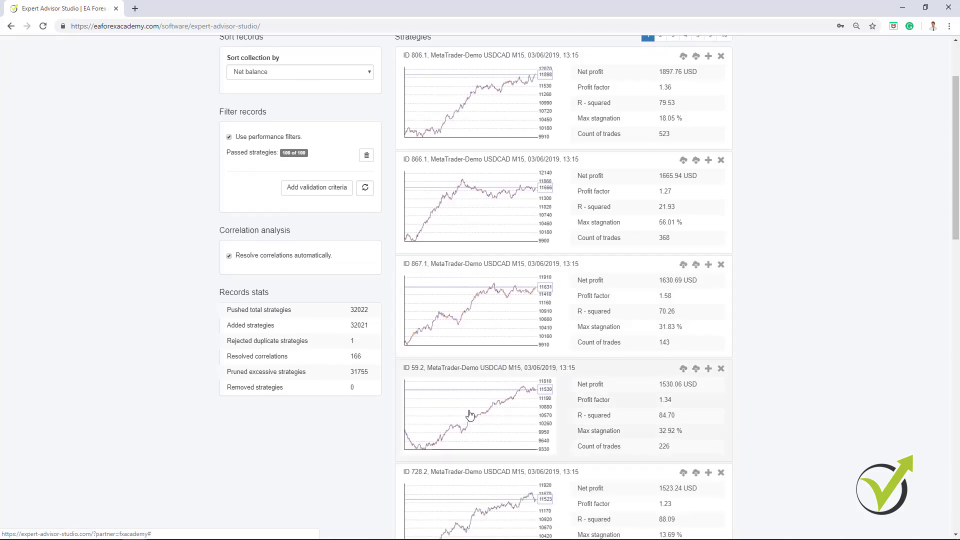
scroll(532, 381, "down", 3)
scroll(463, 440, "up", 5)
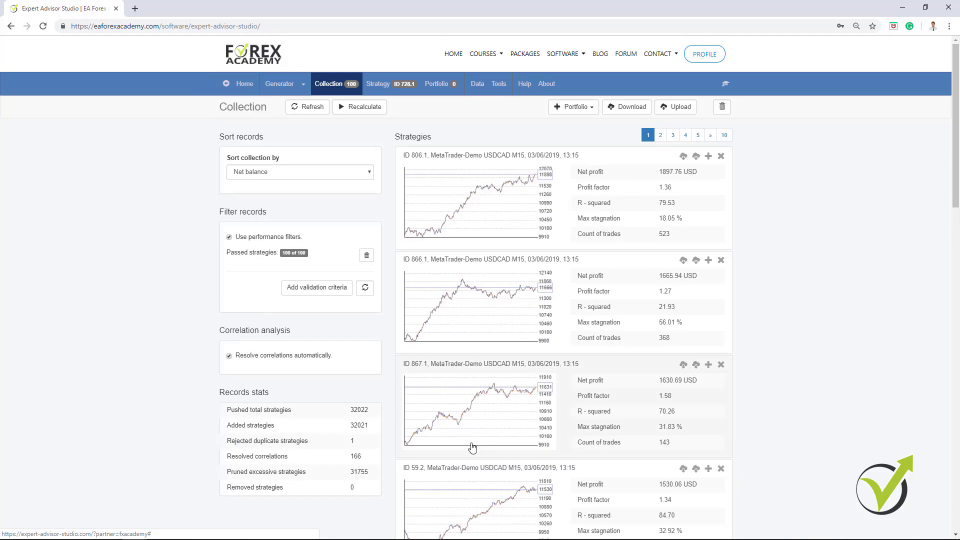
left_click(369, 85)
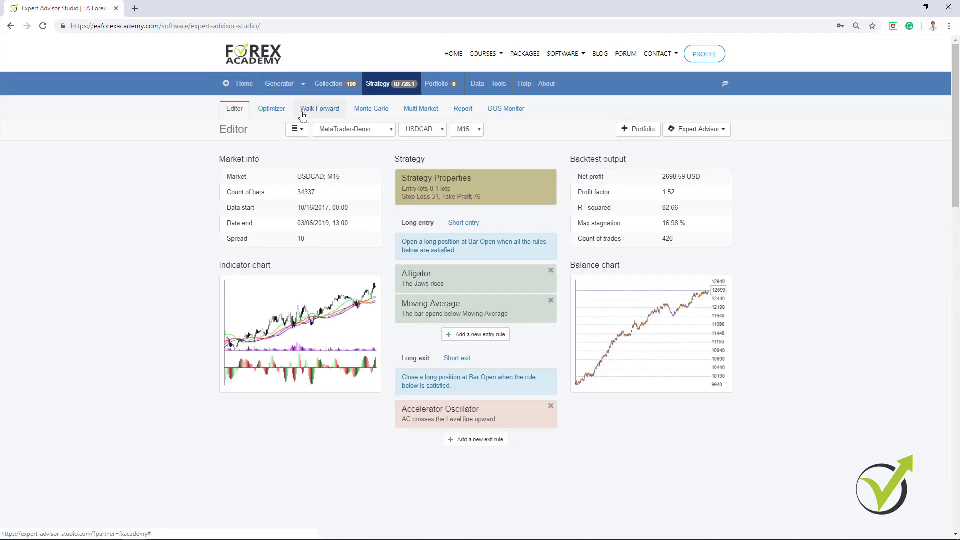
Browse the walk-forward validation criteria (minimum net profit 10) and close the list without adding any.
left_click(334, 116)
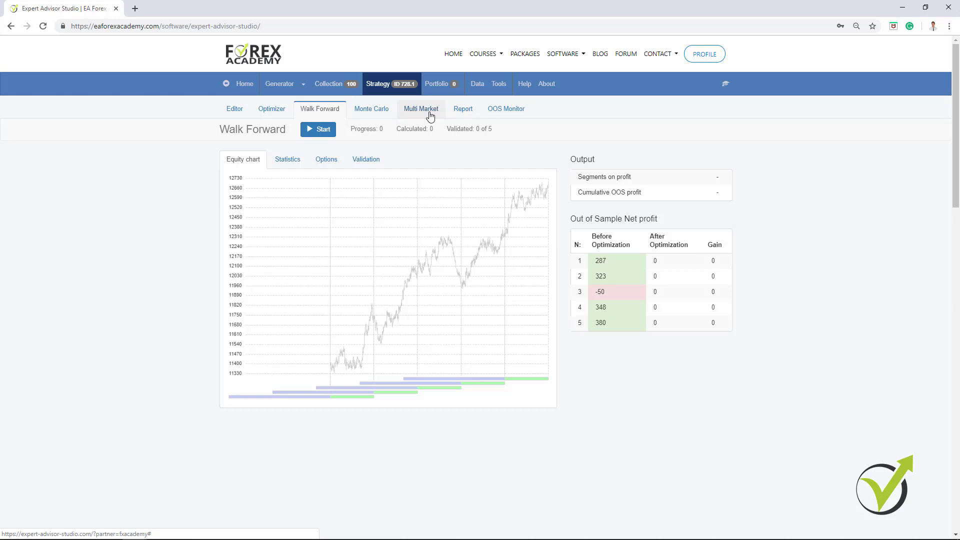
left_click(364, 160)
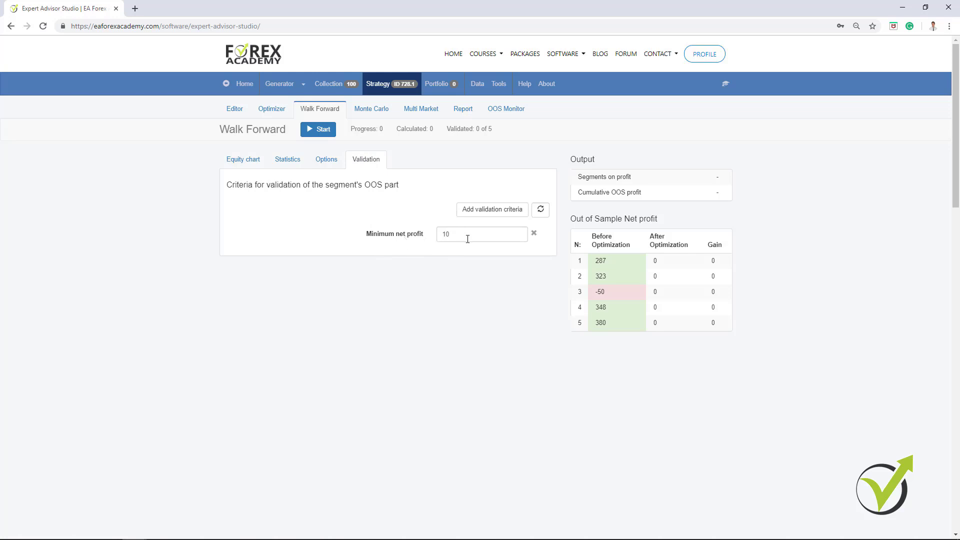
left_click(516, 210)
scroll(532, 270, "down", 5)
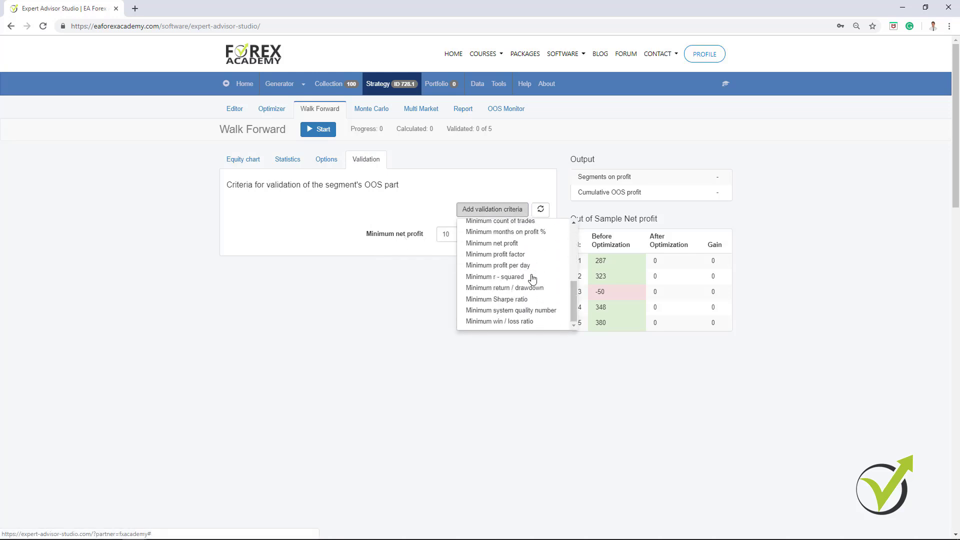
scroll(533, 276, "up", 5)
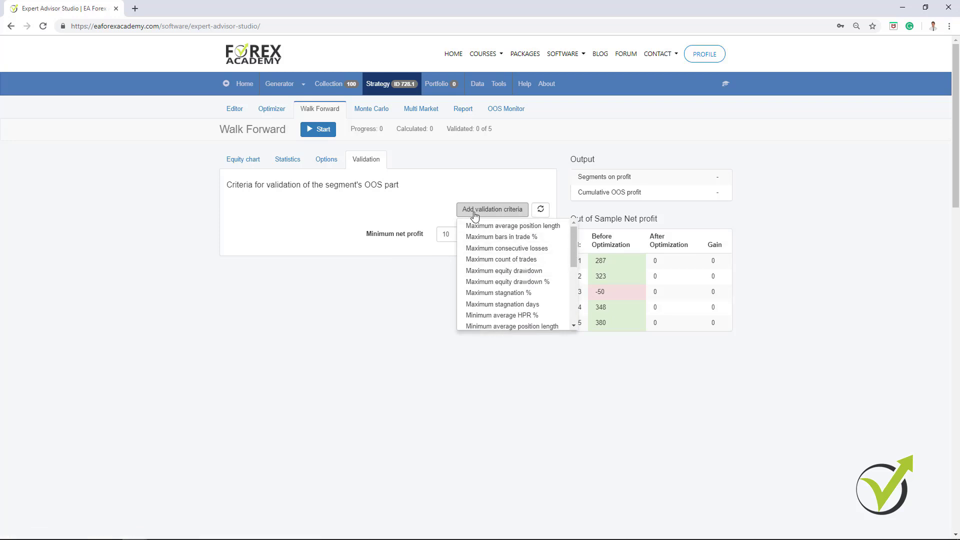
left_click(397, 215)
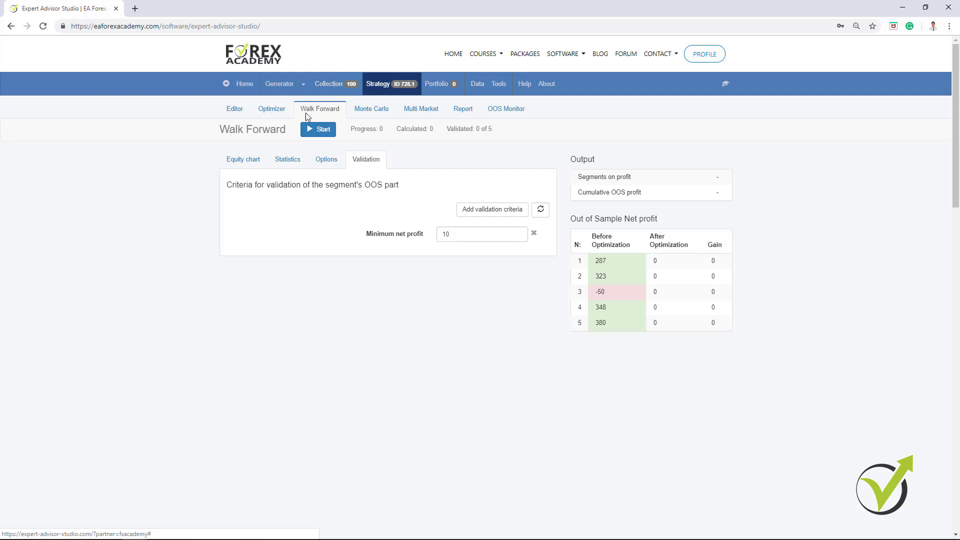
Show the Collection with strategy 728.1 (2698.59 USD net profit, 426 trades) listed first.
left_click(233, 115)
left_click(331, 84)
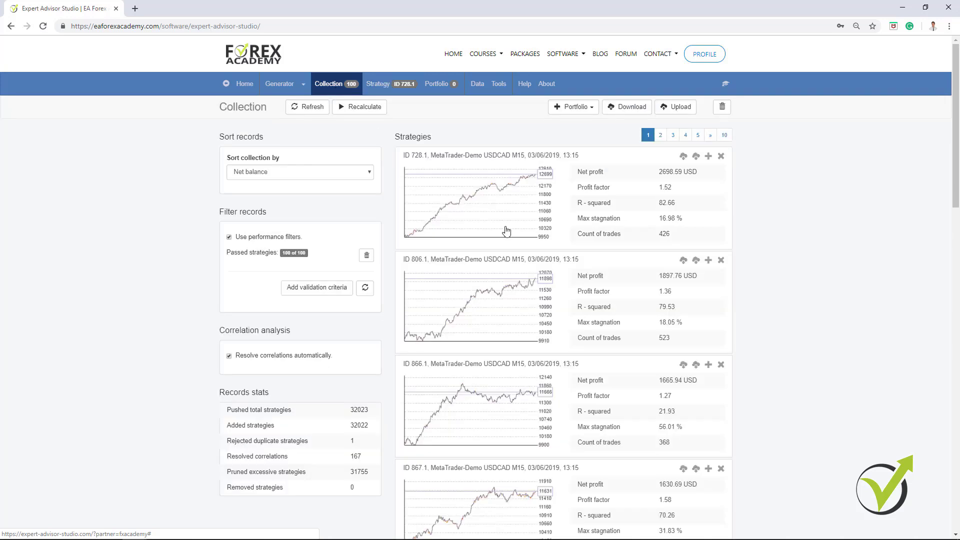